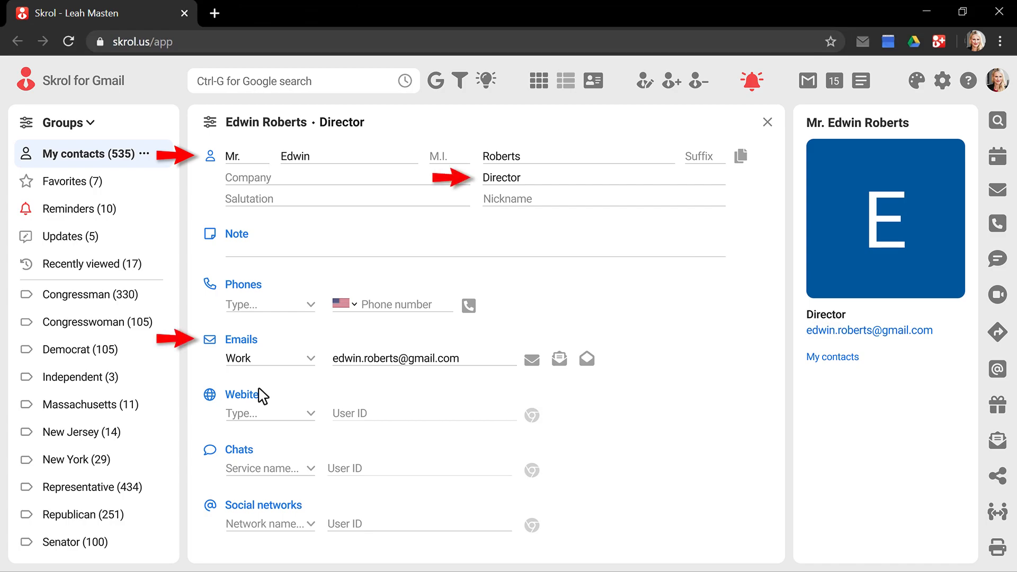
Send the Director contact a Remote Update request asking them to confirm their details.
left_click(998, 513)
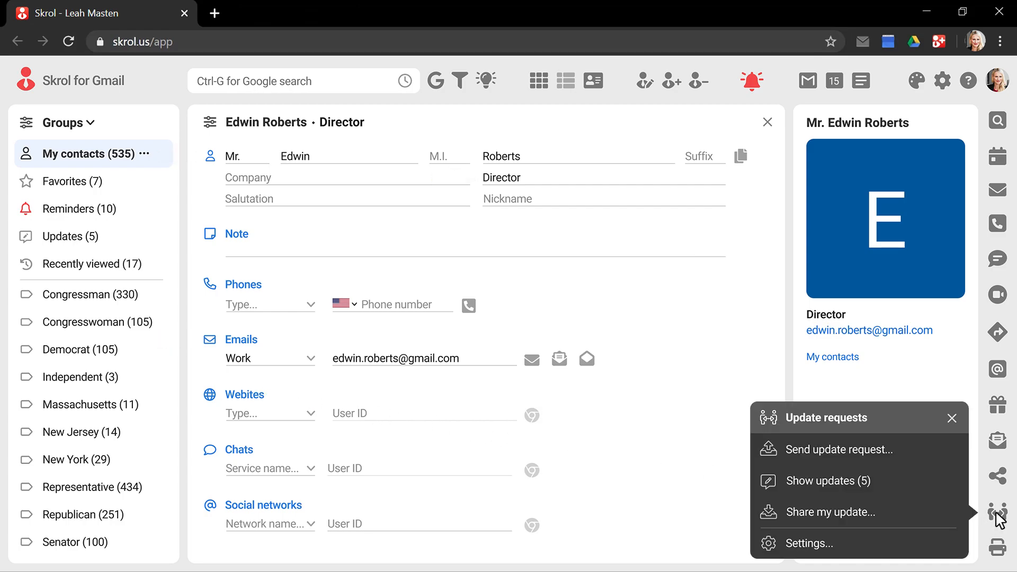
left_click(875, 450)
left_click(669, 353)
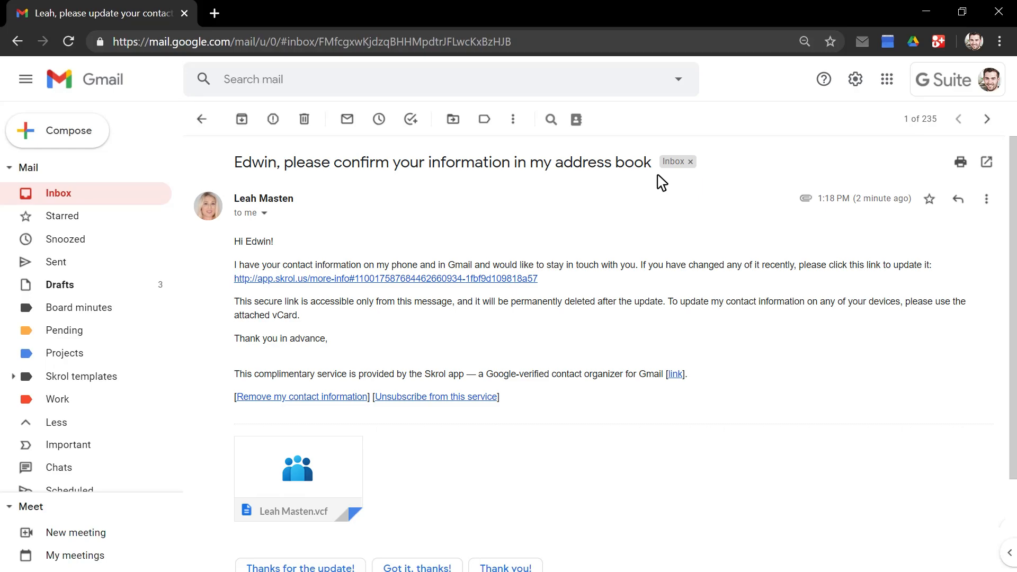
Open the app.skrol.us update link from the received request e-mail.
left_click(392, 279)
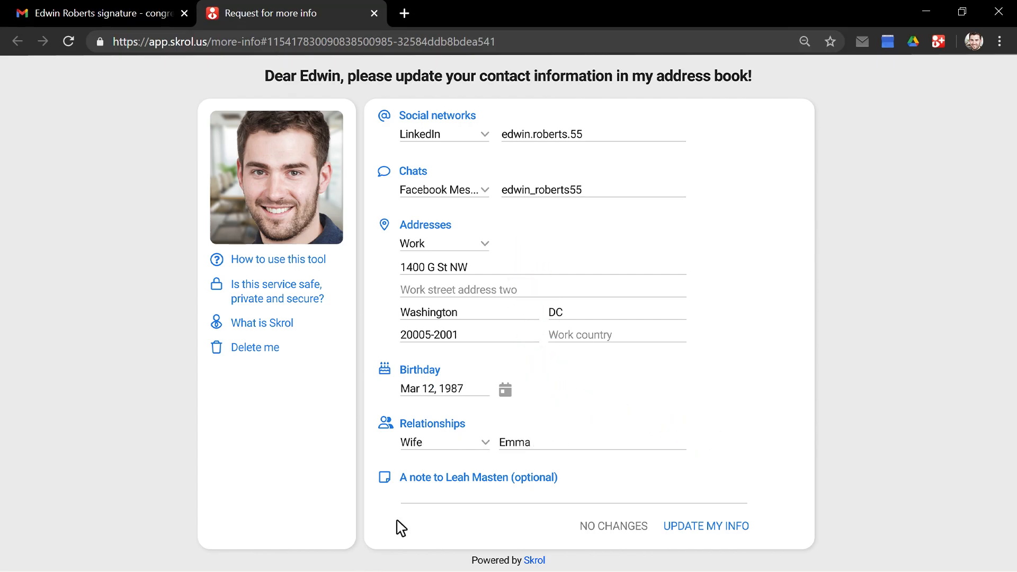
Add a thank-you note for the requester and submit the updated contact info.
left_click(417, 502)
type("Hi Leah, thank you for your request!")
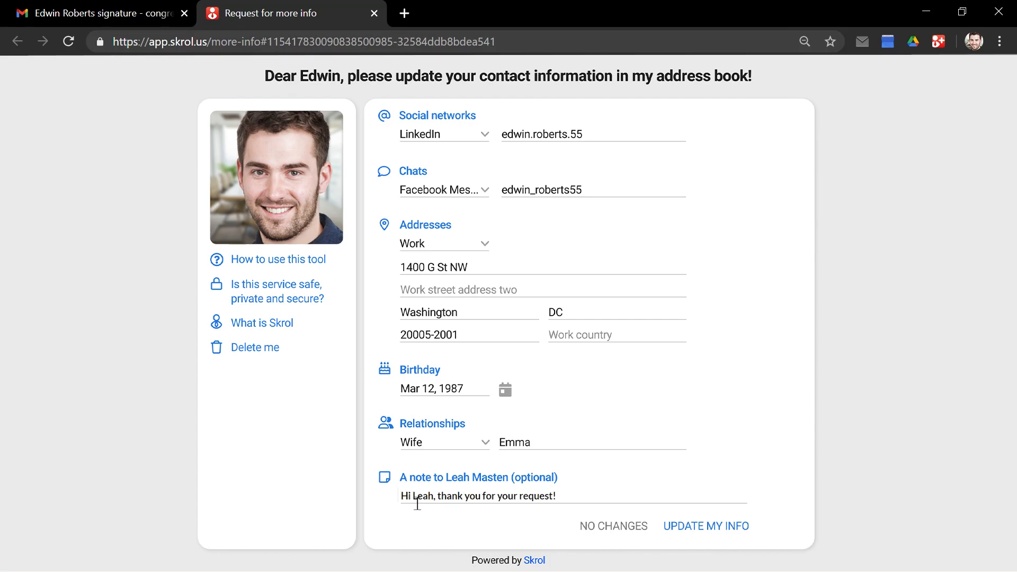
left_click(702, 527)
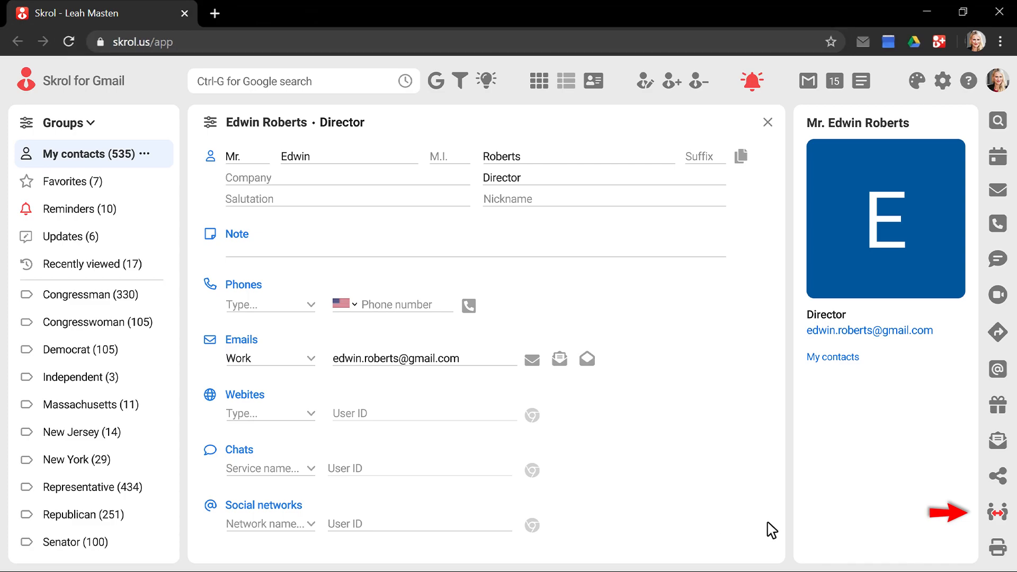
Open the top entry in Show updates (6) to review the contact's submitted changes.
left_click(998, 517)
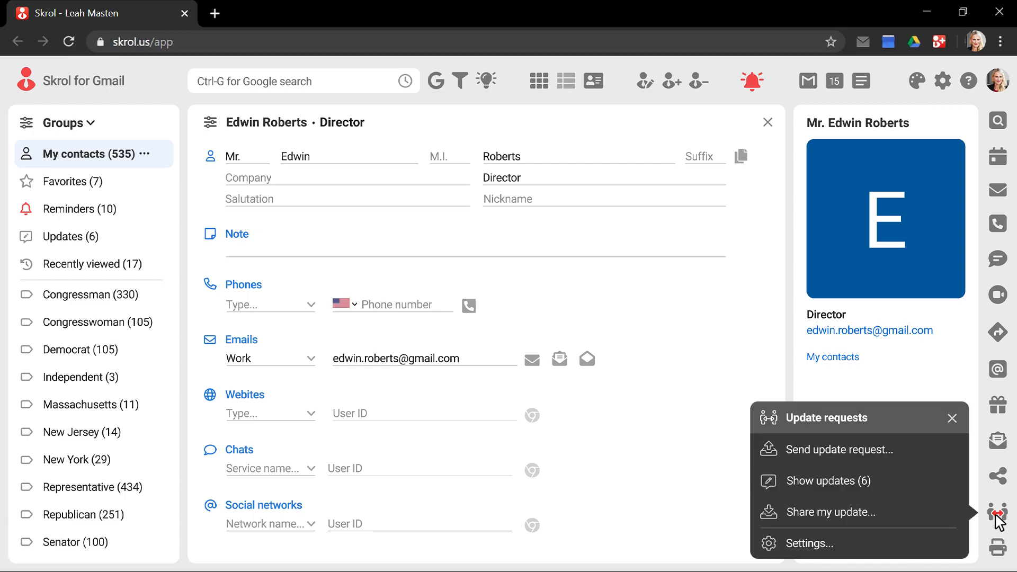
left_click(850, 478)
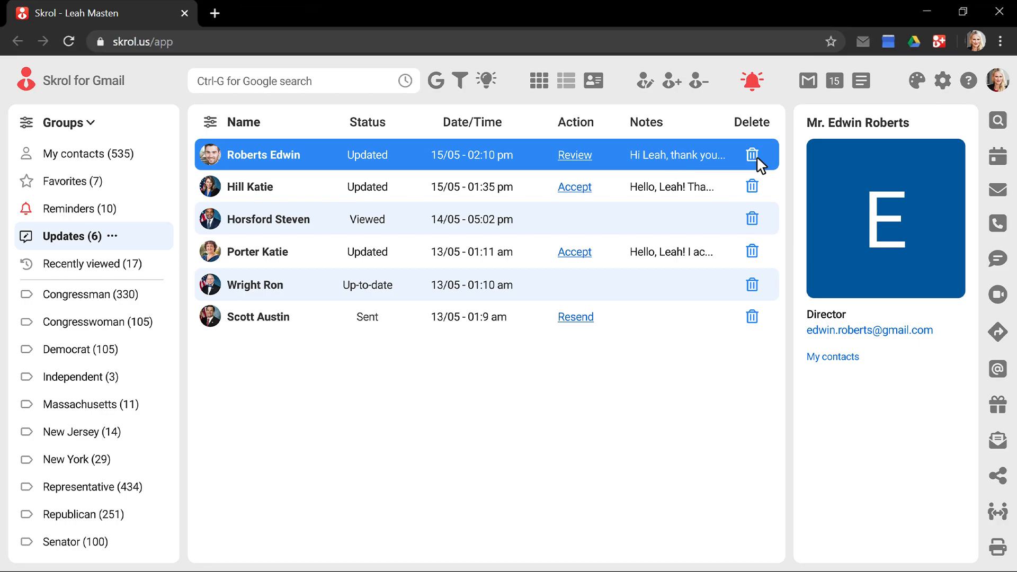
left_click(588, 159)
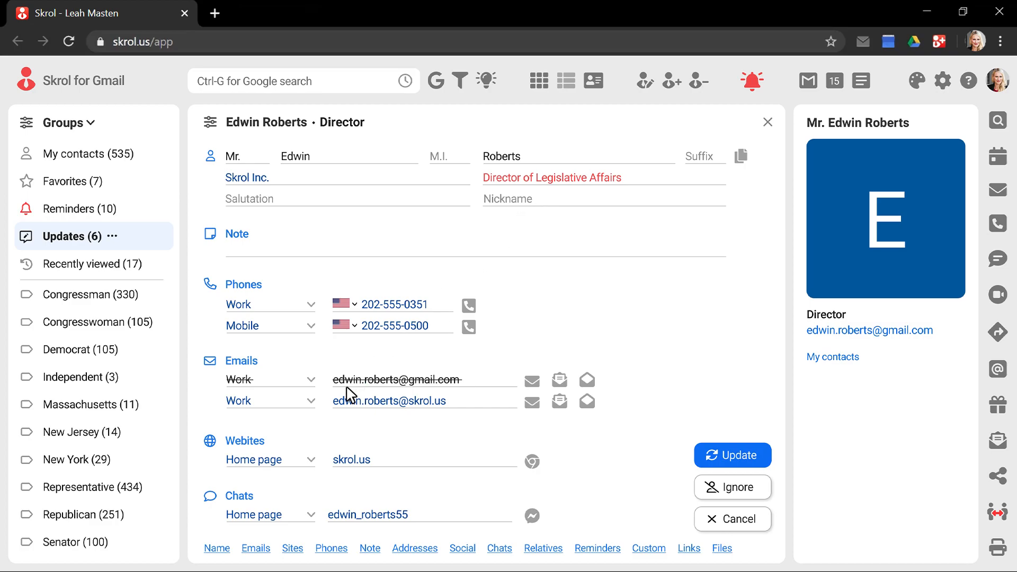
Accept the new job title Director of Legislative Affairs and apply all submitted changes.
left_click(554, 185)
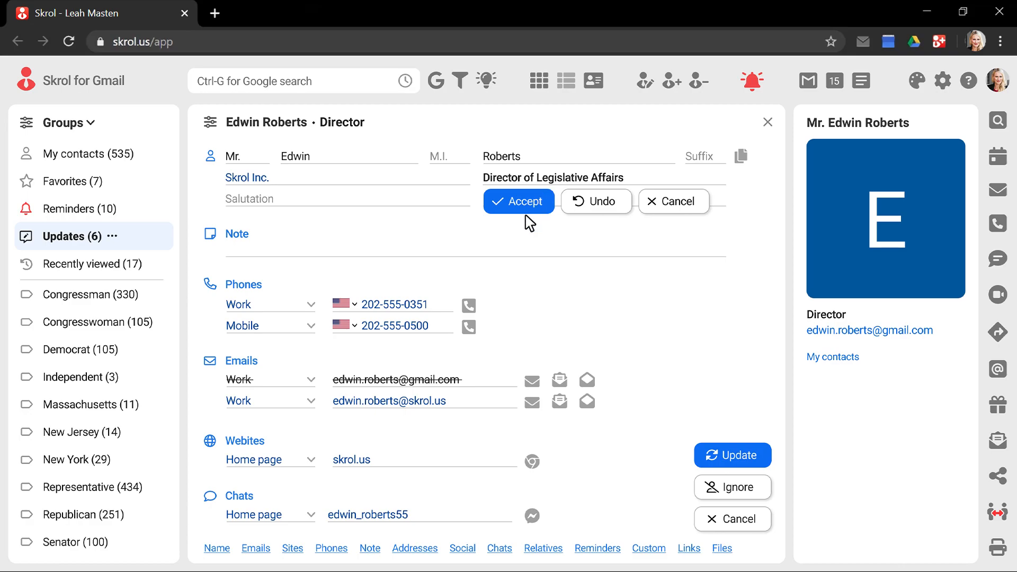
left_click(502, 201)
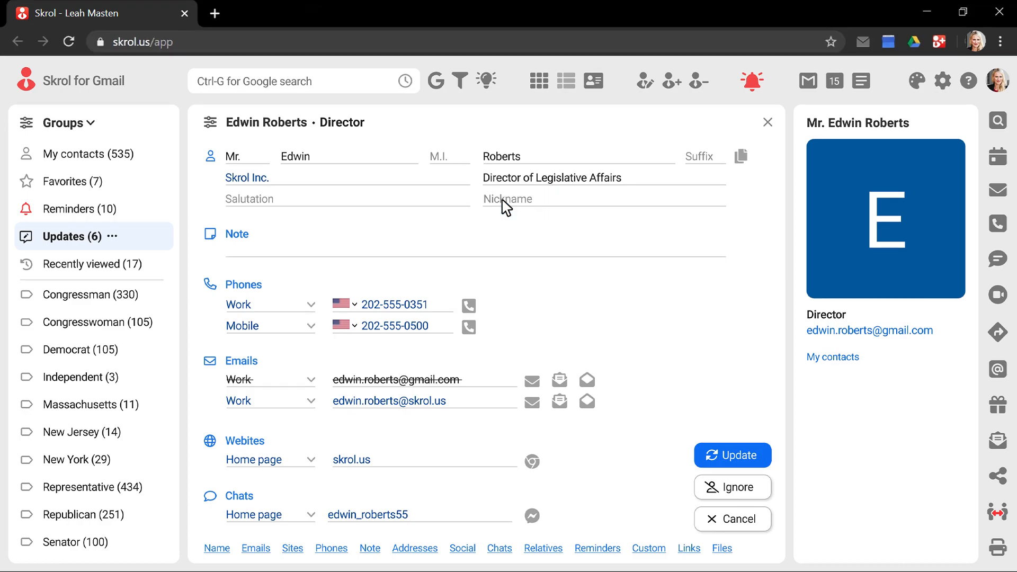
left_click(742, 454)
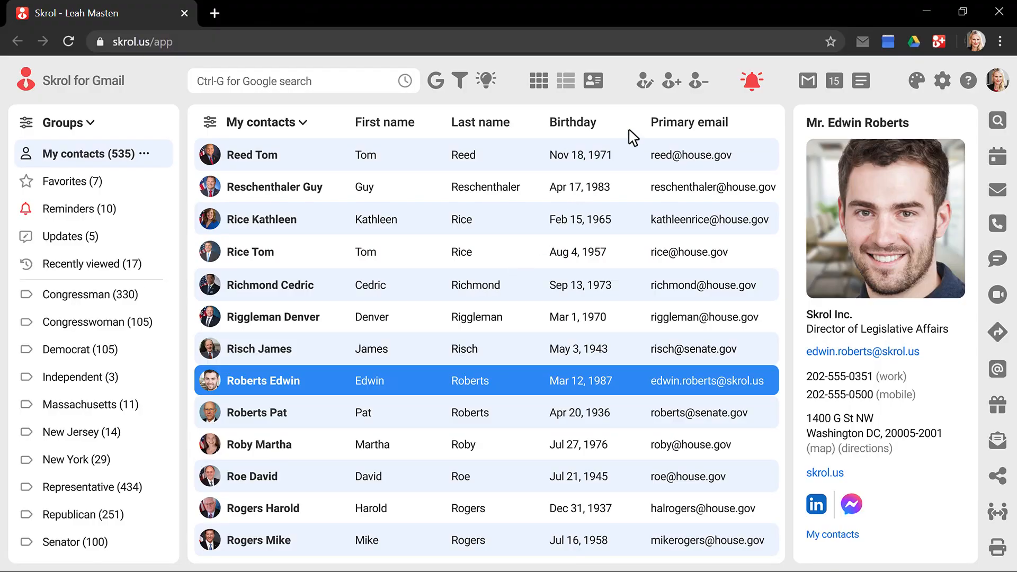
Choose Import from file... under the New contact menu.
left_click(670, 83)
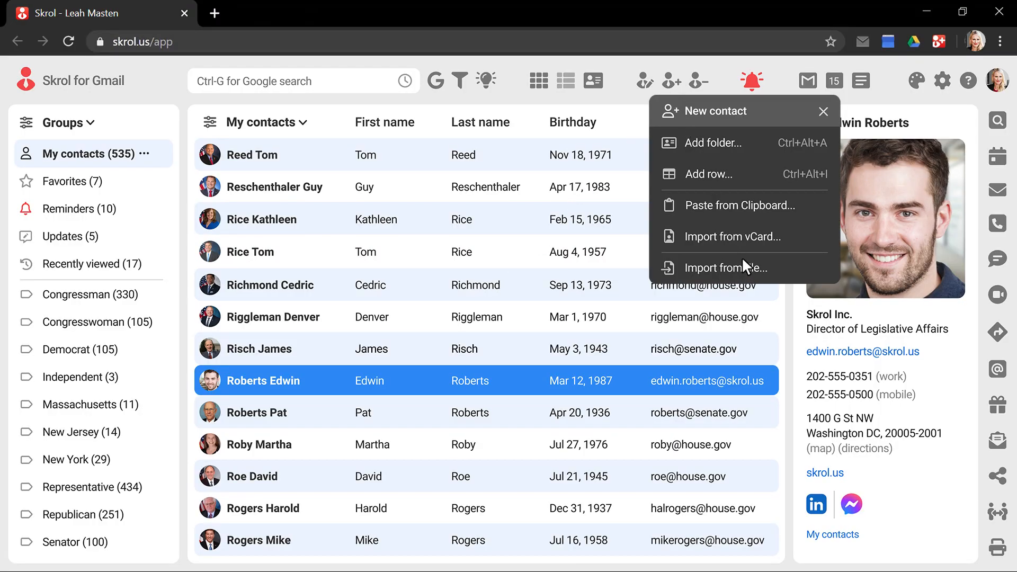
left_click(751, 276)
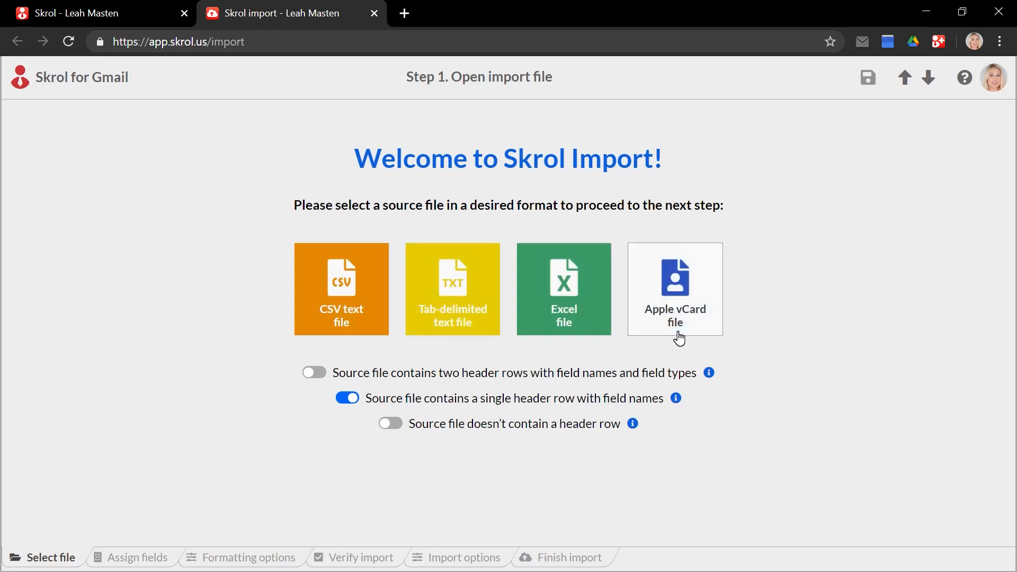
Load the Excel file import-03-30-2020.xlsx as the import source.
left_click(565, 289)
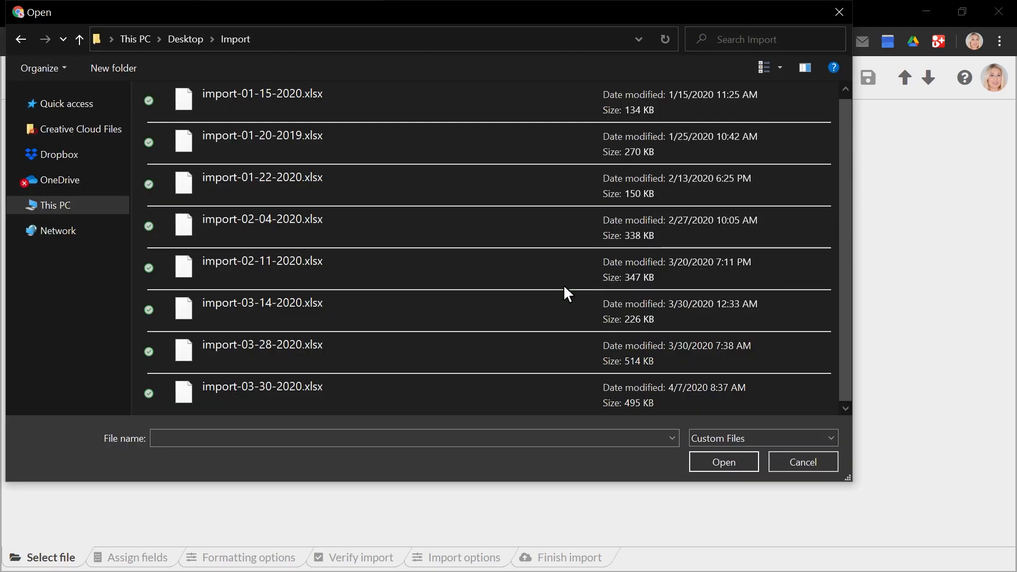
left_click(259, 391)
double_click(260, 391)
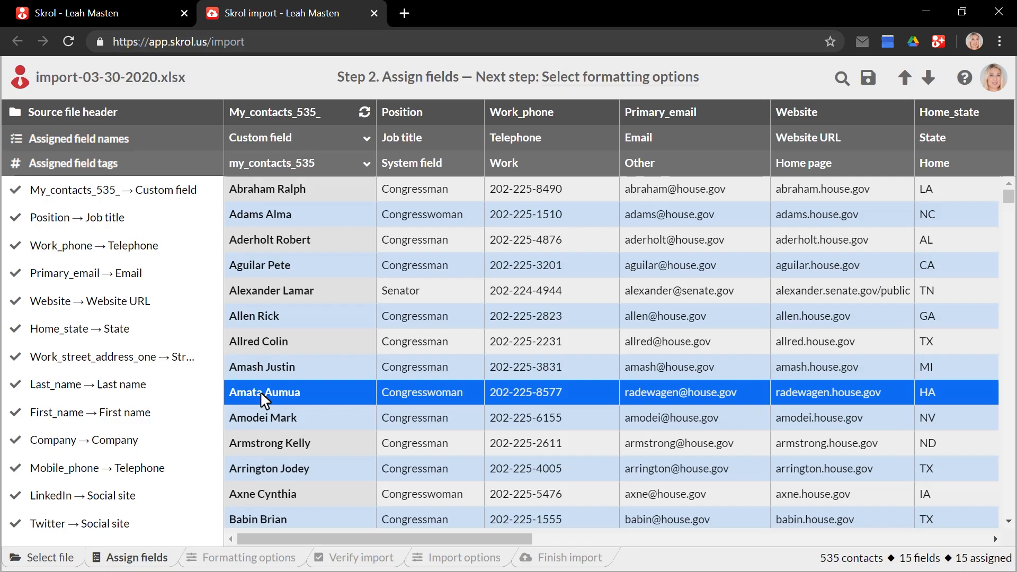
Go to Step 3, Select formatting options.
left_click(620, 79)
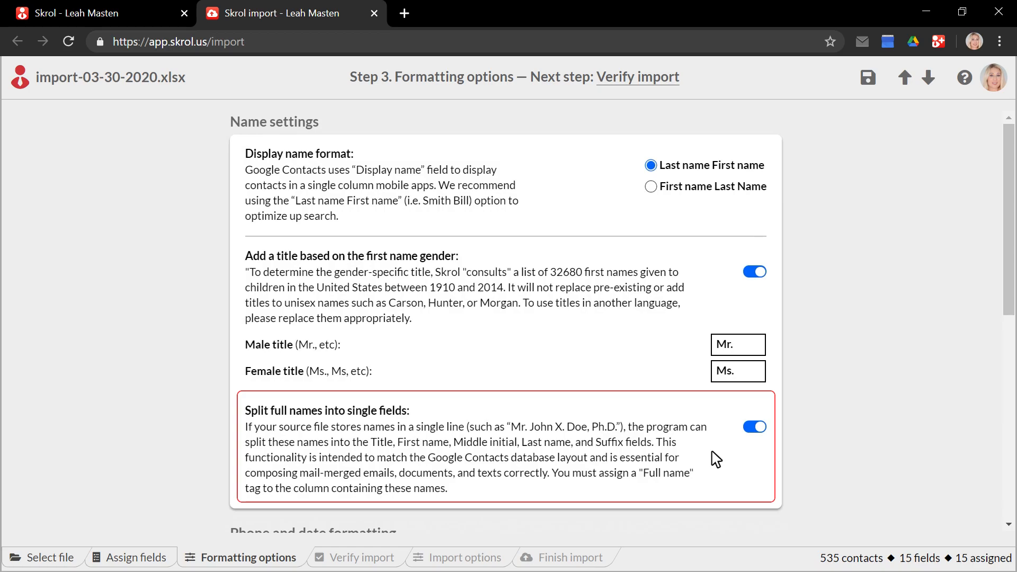
Set North American phone format to ###-###-#### and continue to Verify import.
scroll(716, 458, "down", 8)
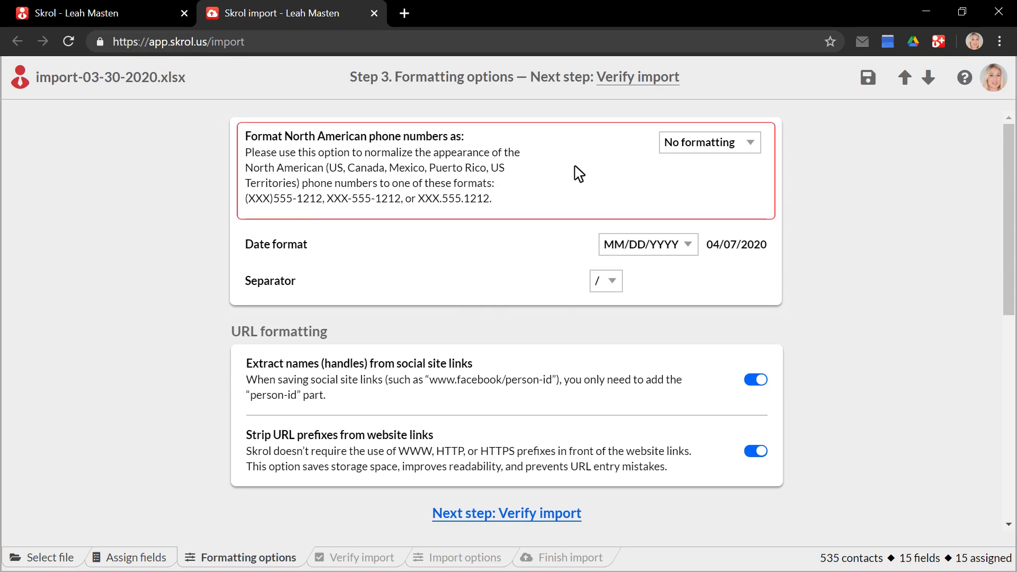
left_click(709, 142)
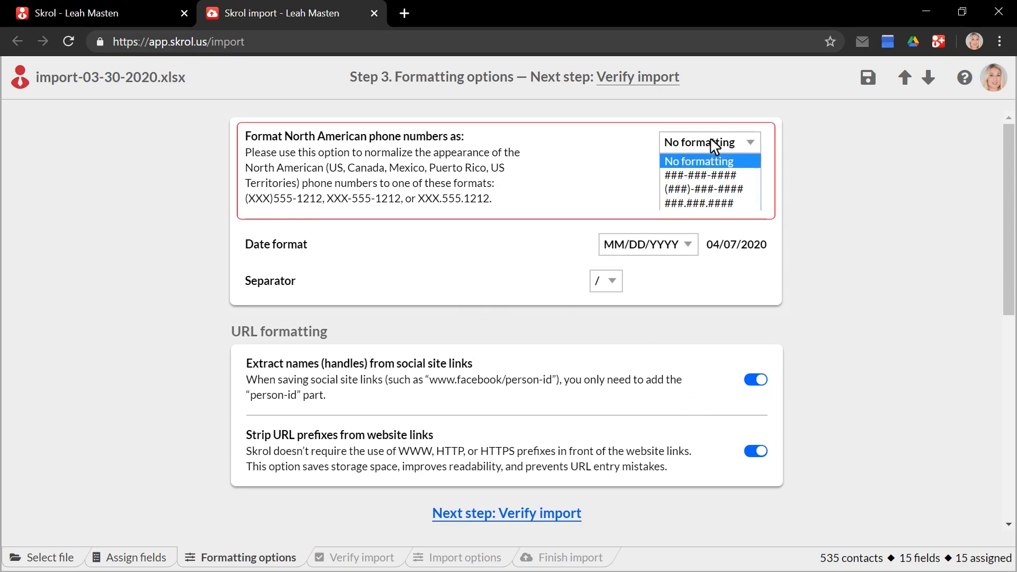
left_click(710, 175)
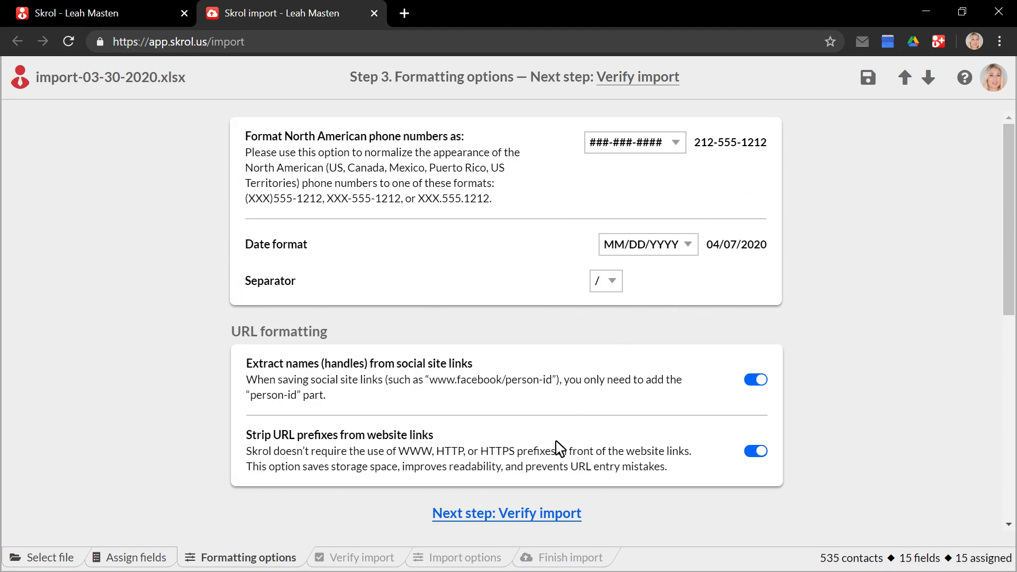
left_click(518, 513)
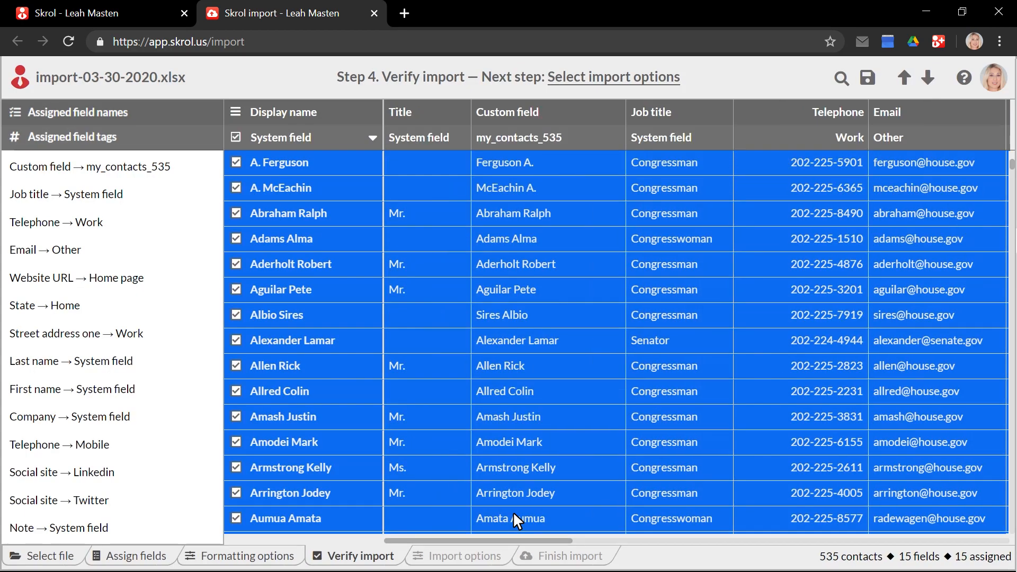
Enter a LinkedIn handle in the third contact's empty LinkedIn cell.
scroll(512, 511, "right", 6)
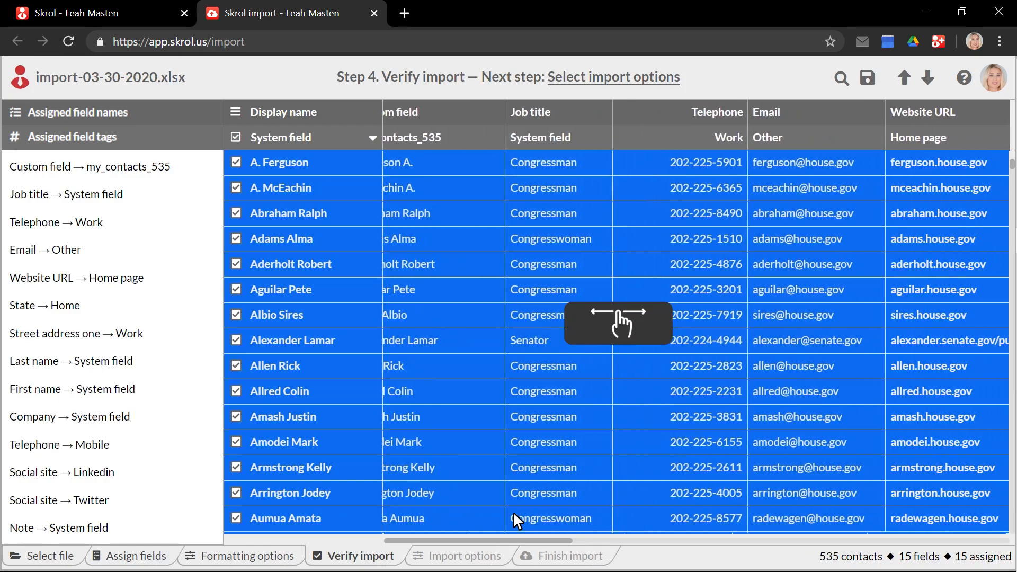
scroll(512, 510, "right", 10)
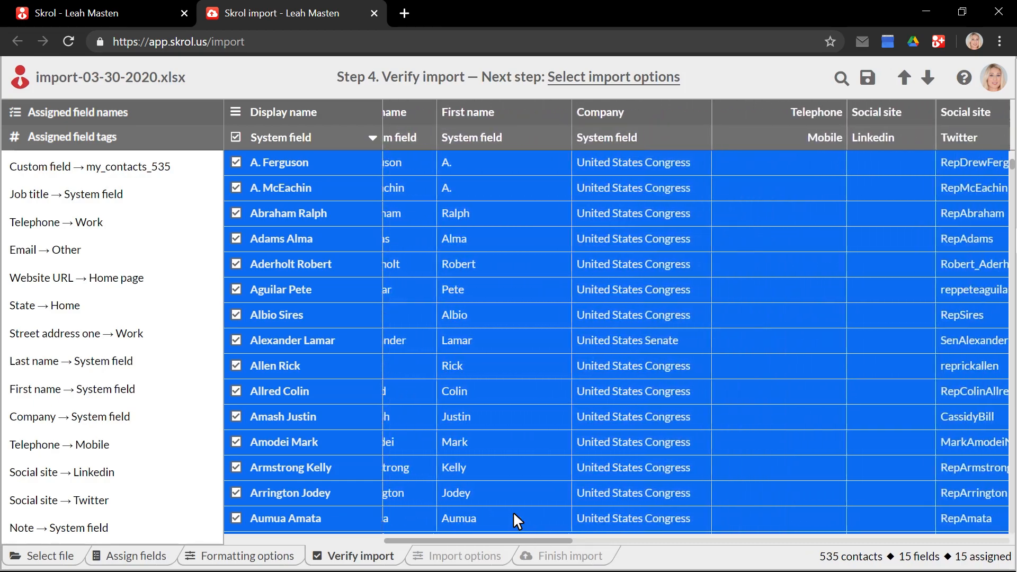
scroll(513, 510, "right", 2)
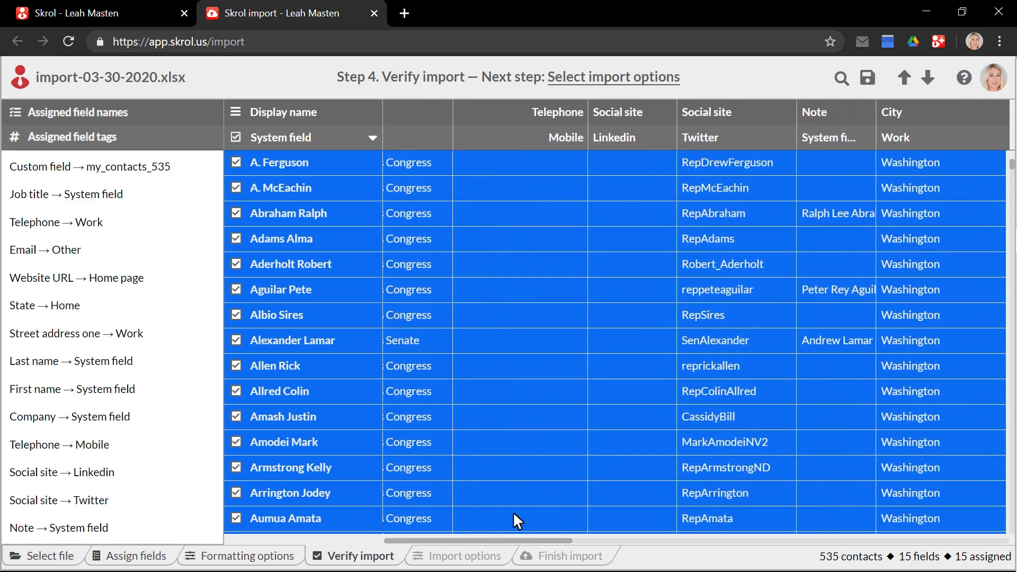
left_click(633, 214)
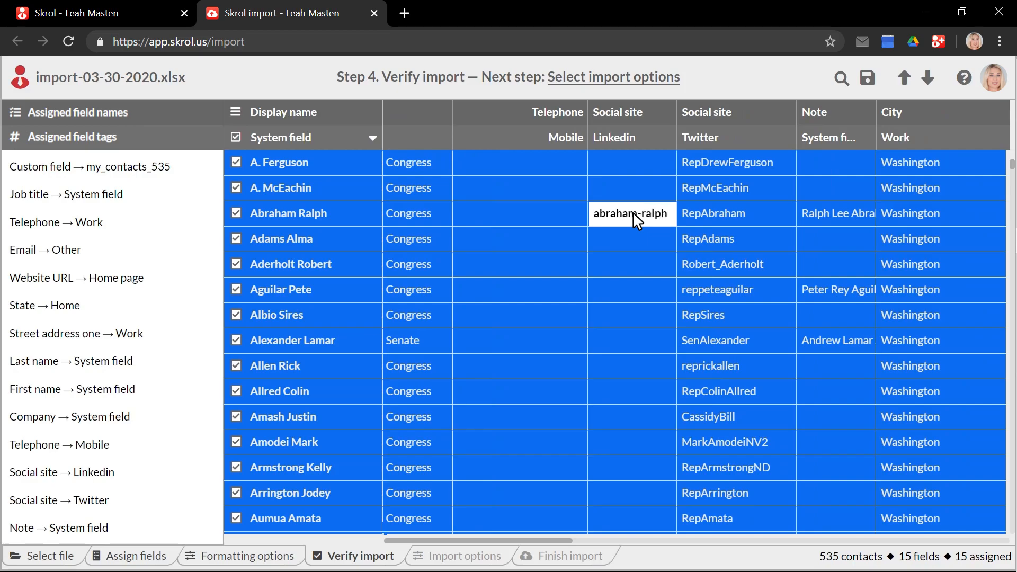
Exclude three contact rows from the import and continue to Import options.
scroll(634, 217, "down", 5)
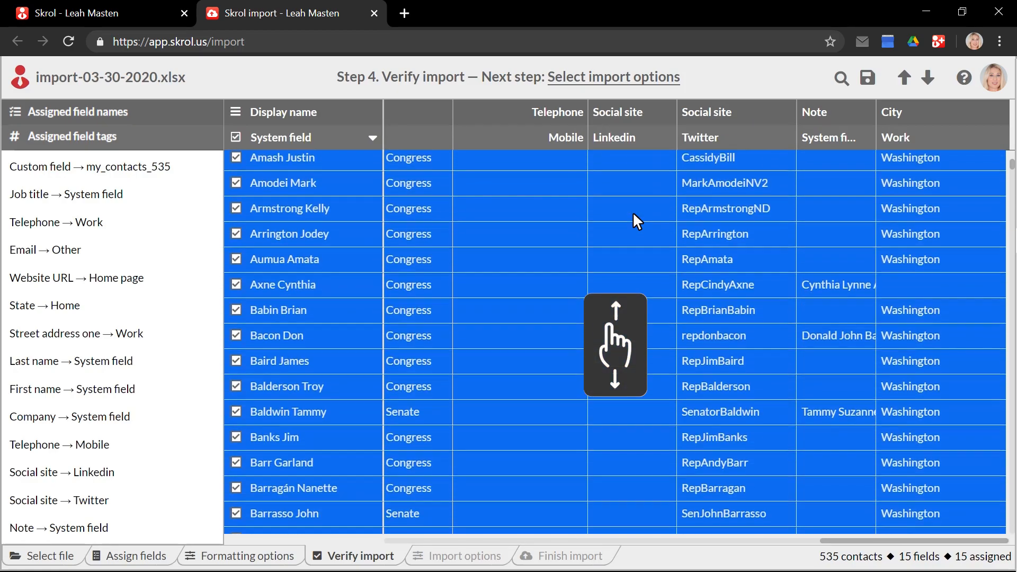
scroll(632, 211, "down", 3)
left_click(236, 223)
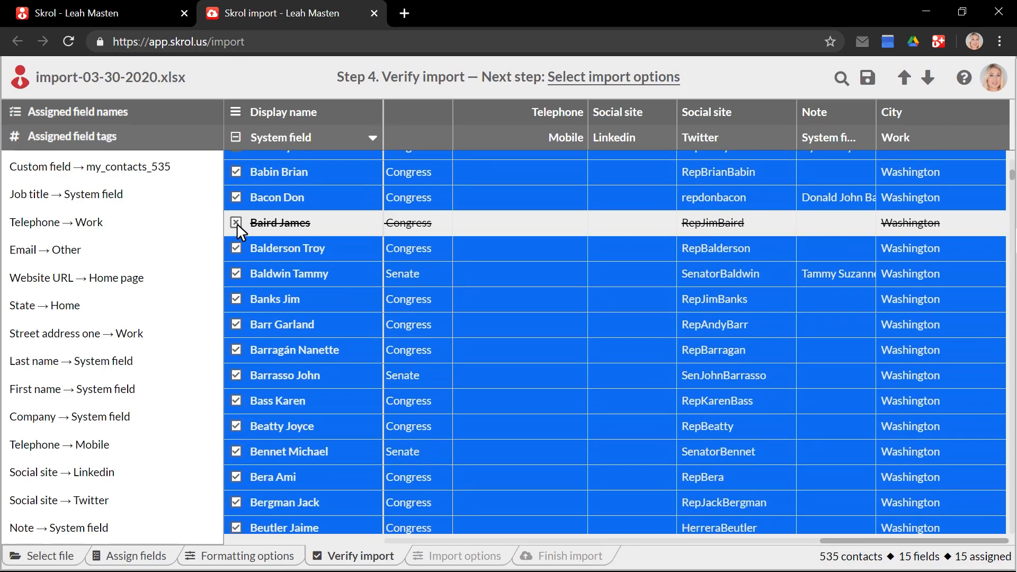
left_click(236, 247)
left_click(236, 272)
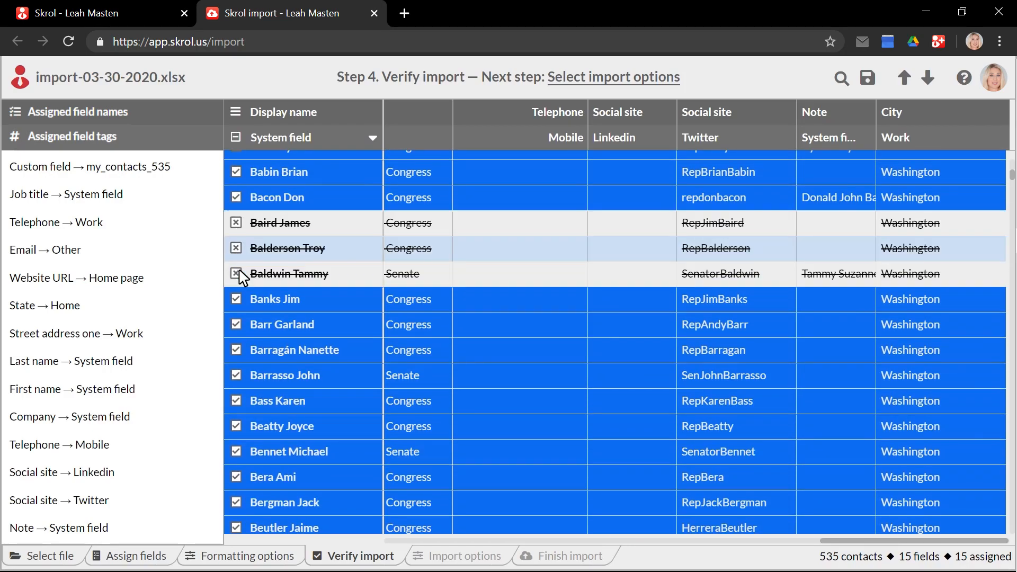
left_click(628, 80)
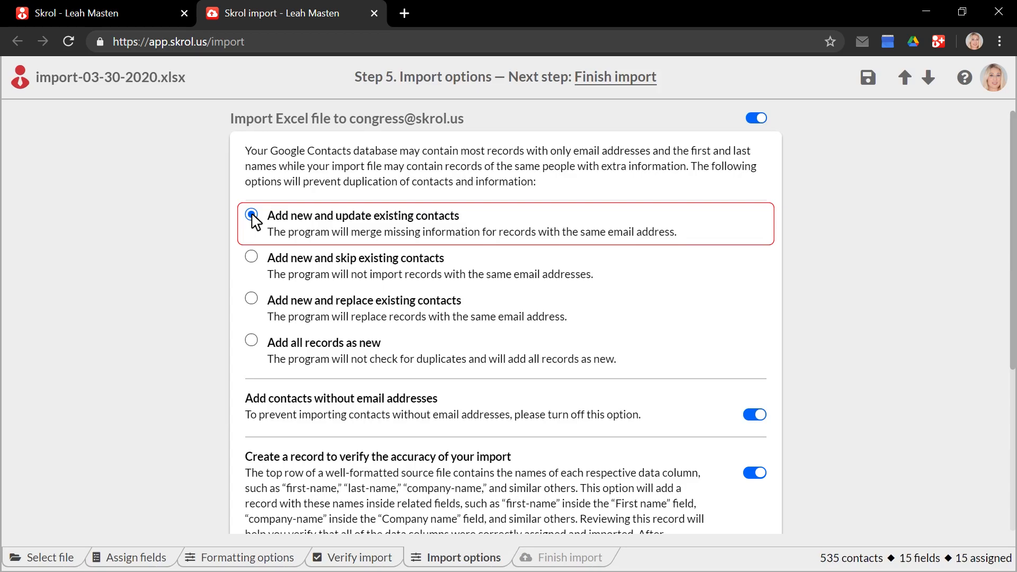
Set Step 5 duplicate handling to add all records as new, with no duplicate checking.
left_click(252, 257)
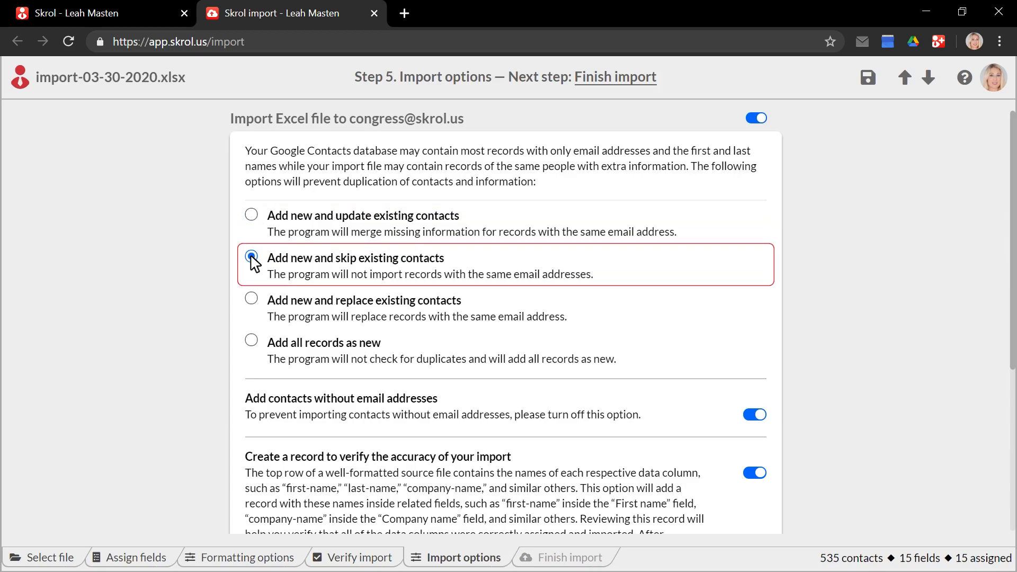
left_click(252, 299)
key("Down")
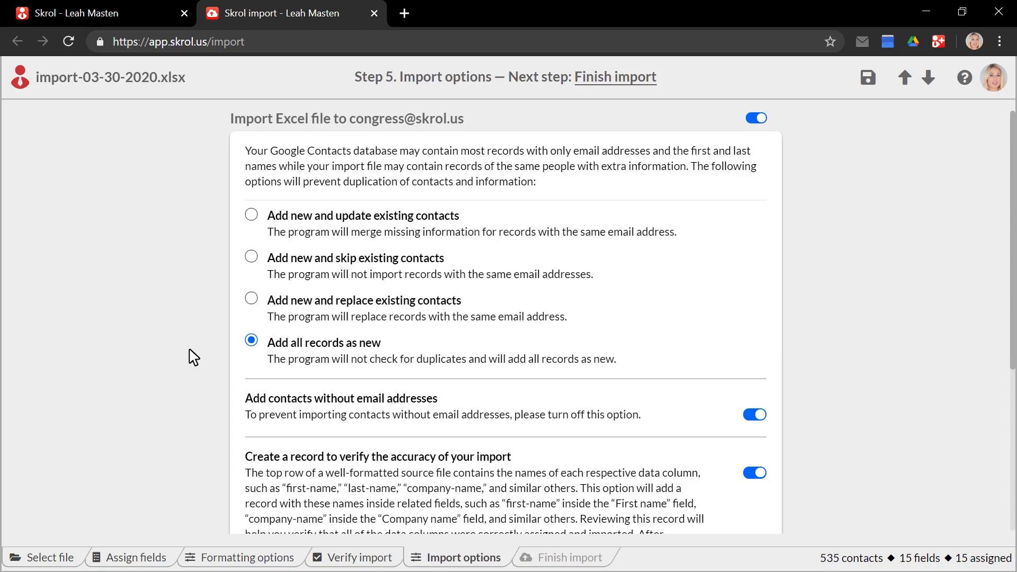
scroll(193, 358, "down", 5)
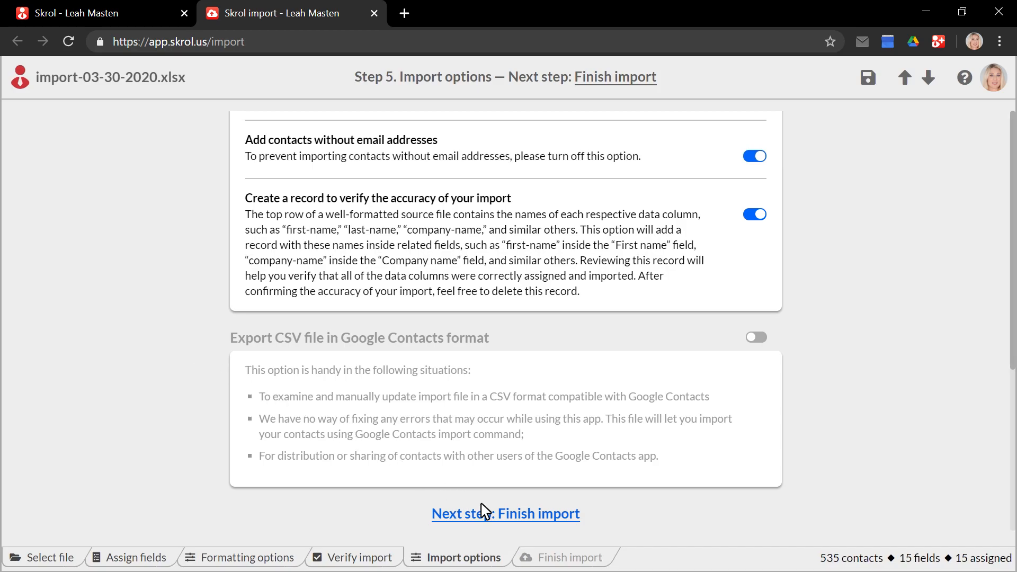
Start importing the 532 records from import-03-30-2020.xlsx into Google Contacts.
left_click(500, 514)
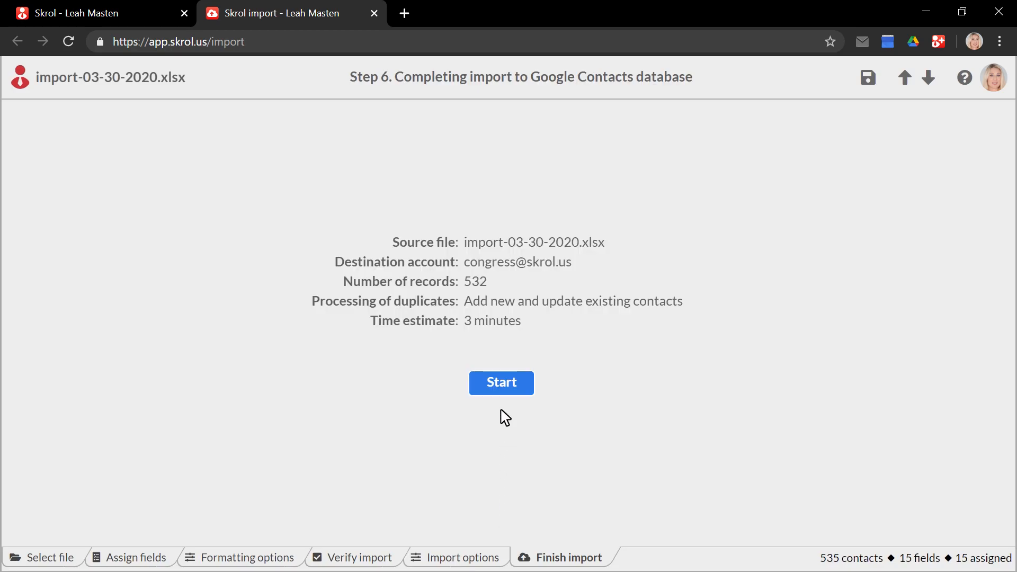
left_click(501, 385)
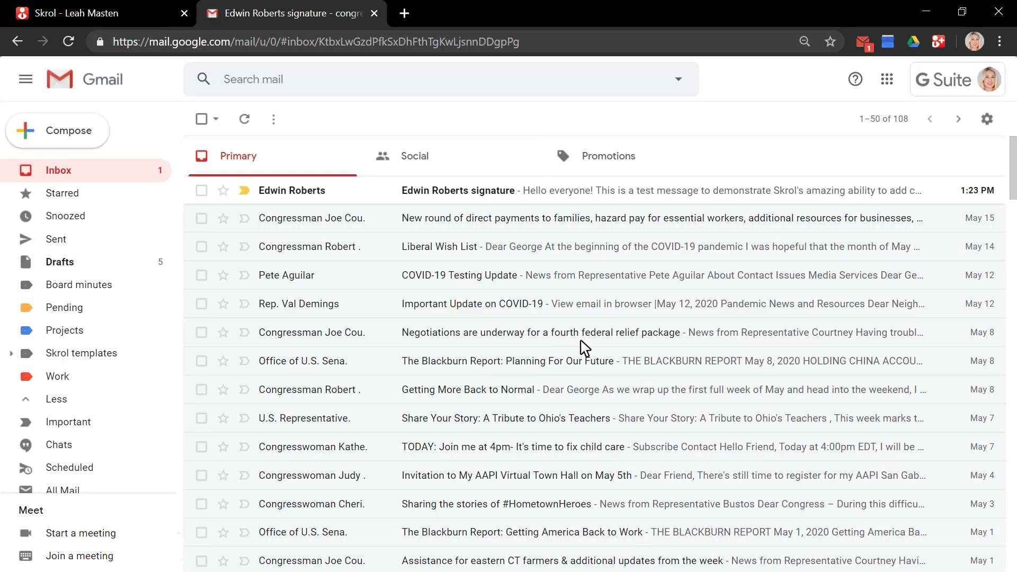
Open the test email containing the sample business signature.
left_click(608, 195)
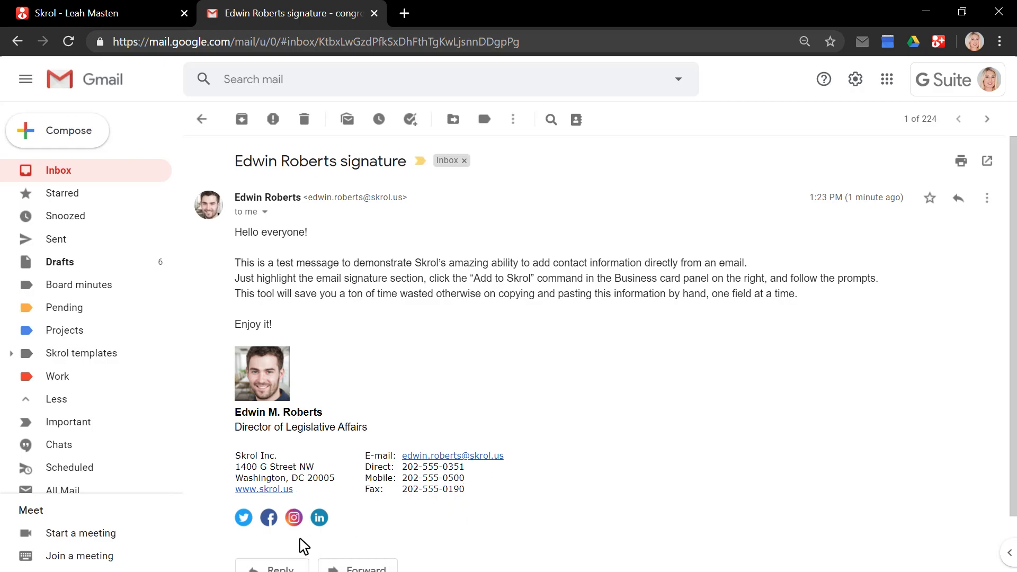
Select the email's whole signature and send it to Skrol as a new contact.
left_click(577, 125)
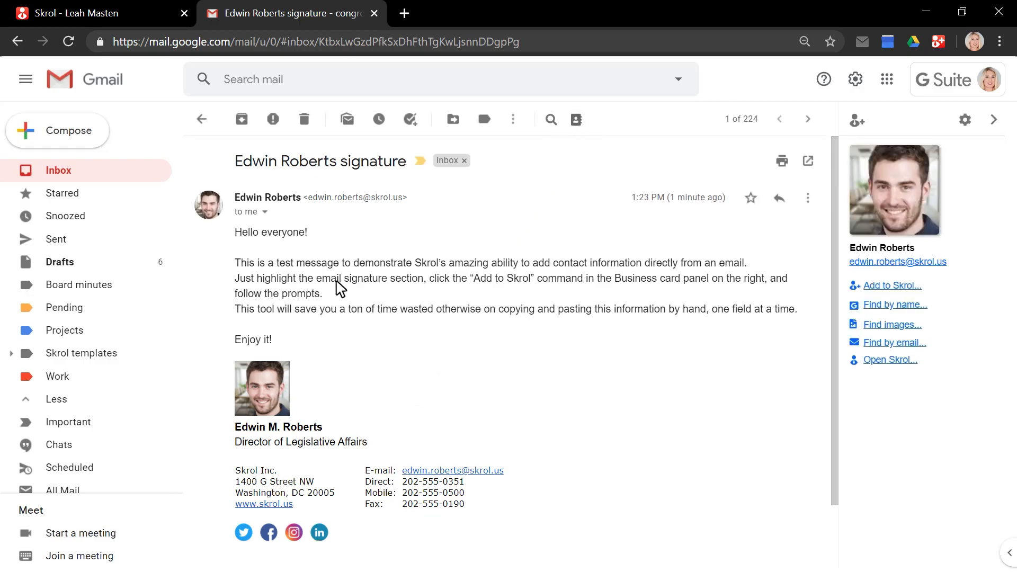
mouse_move(236, 351)
left_mouse_down()
mouse_move(320, 530)
mouse_move(336, 552)
mouse_move(355, 546)
left_mouse_up()
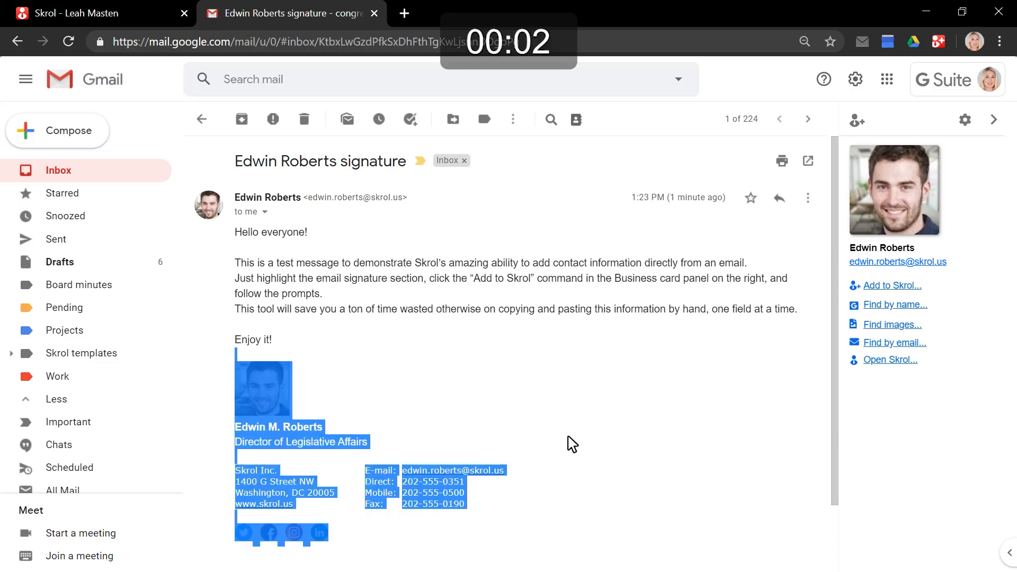
left_click(890, 287)
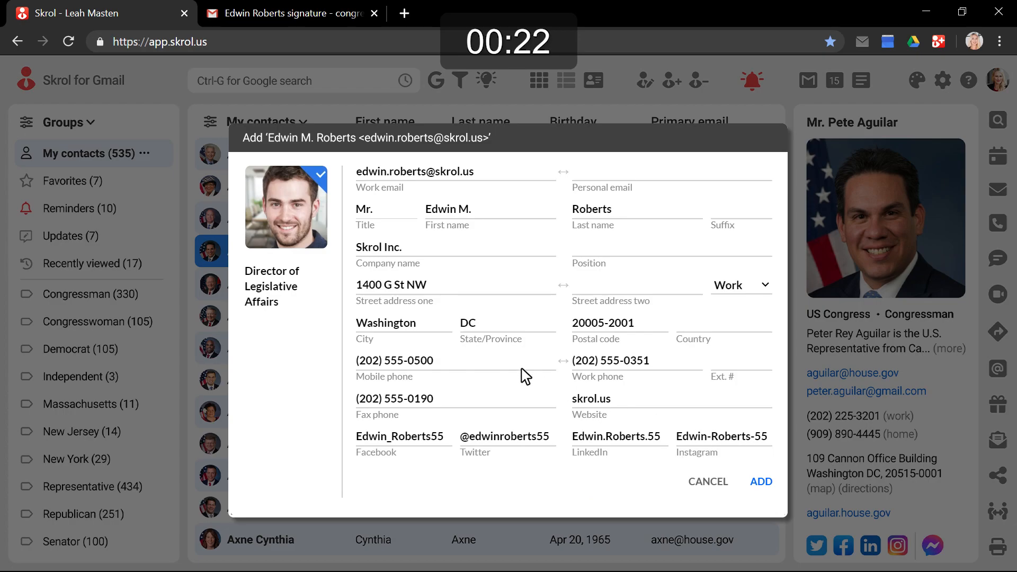
Set Position to 'Director of Legislative Affairs' and save the new contact.
mouse_move(295, 293)
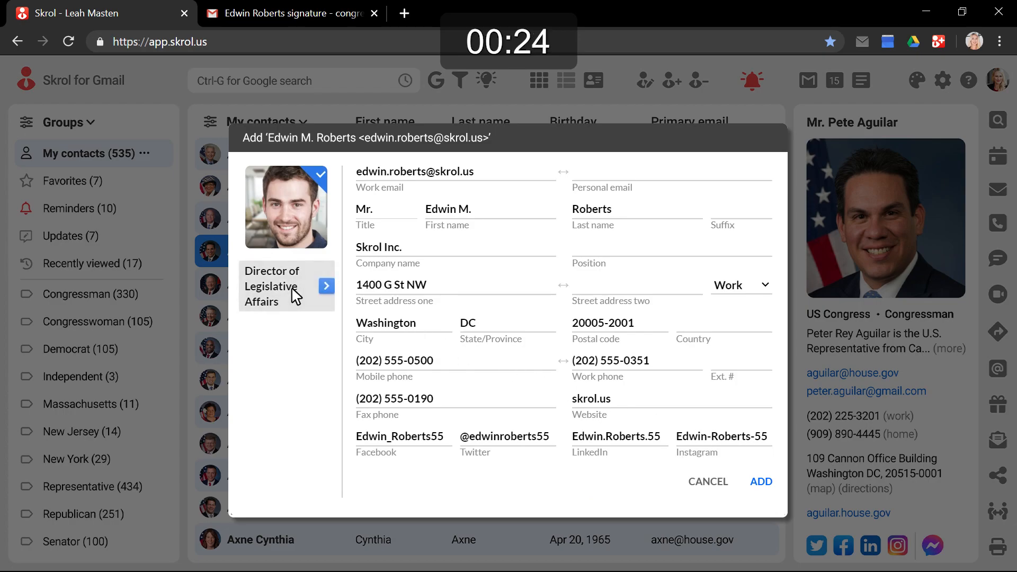
left_click_drag(293, 290, 624, 251)
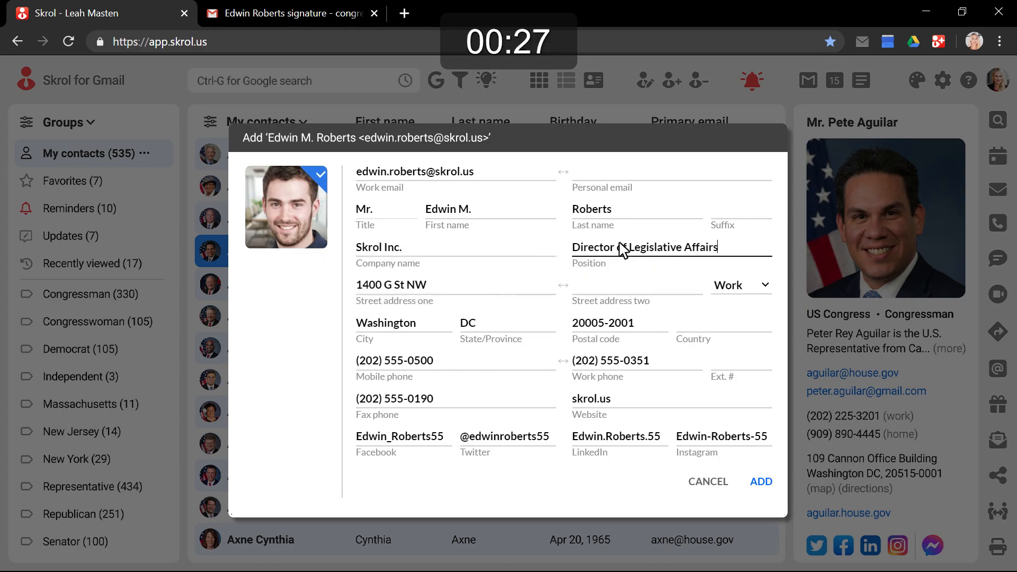
left_click(761, 482)
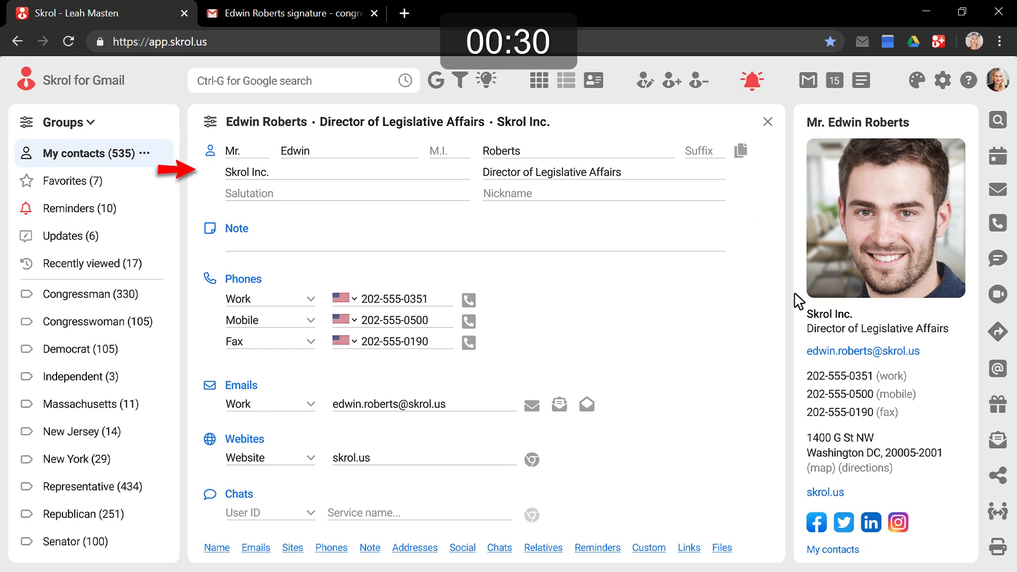
Scroll through the new contact's saved details.
scroll(795, 294, "down", 2)
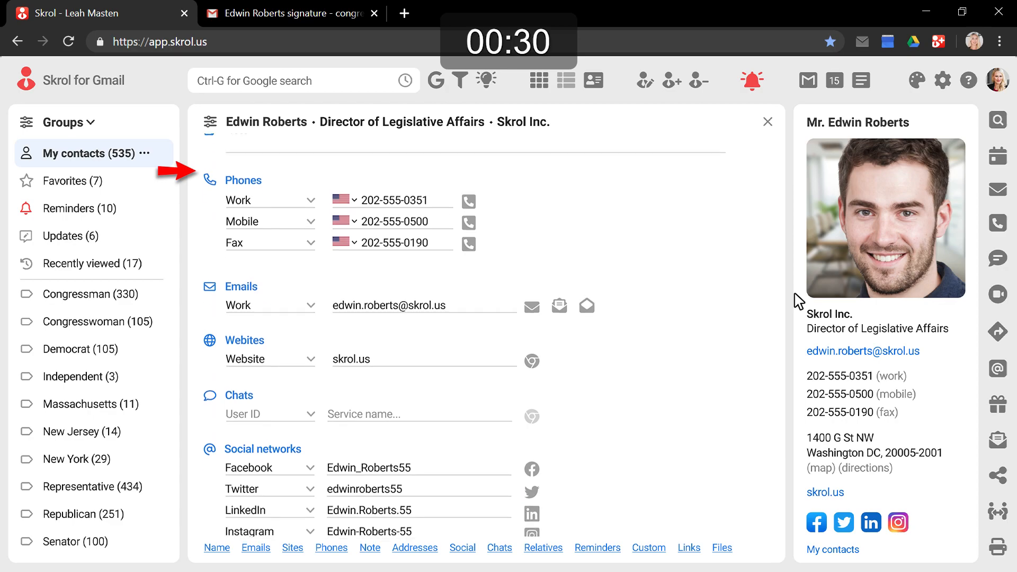
scroll(798, 300, "down", 3)
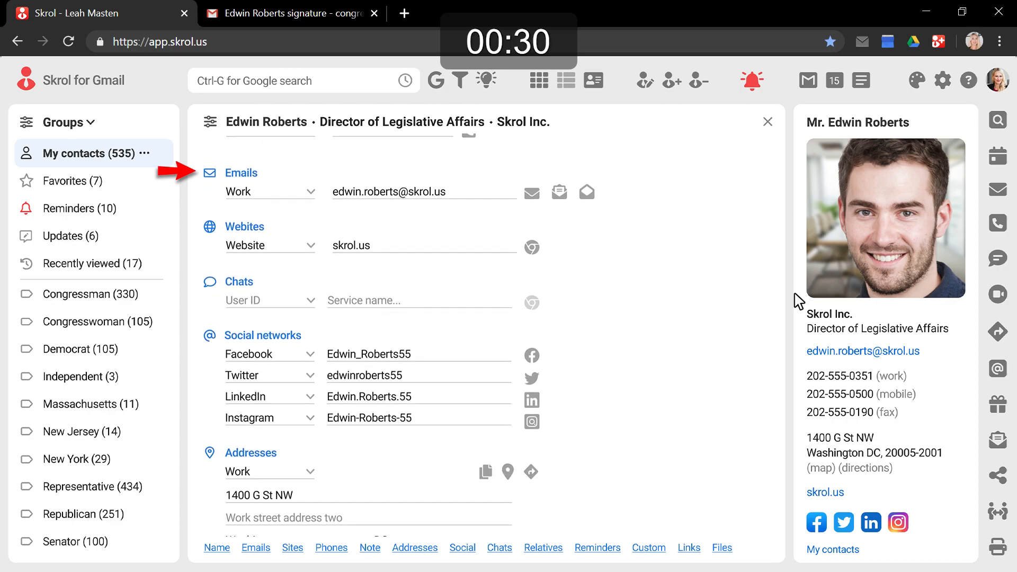
scroll(798, 301, "down", 2)
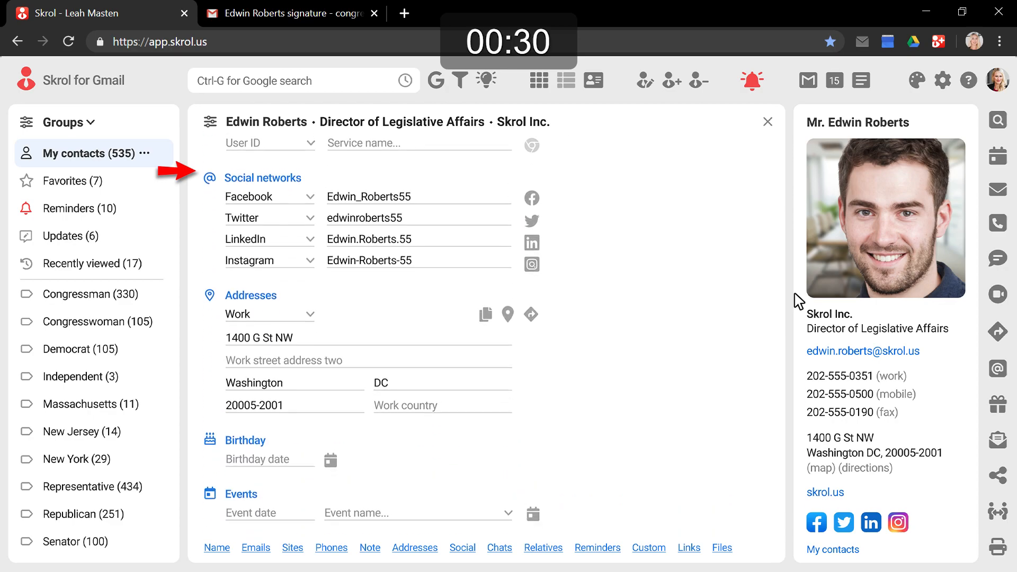
scroll(798, 300, "down", 2)
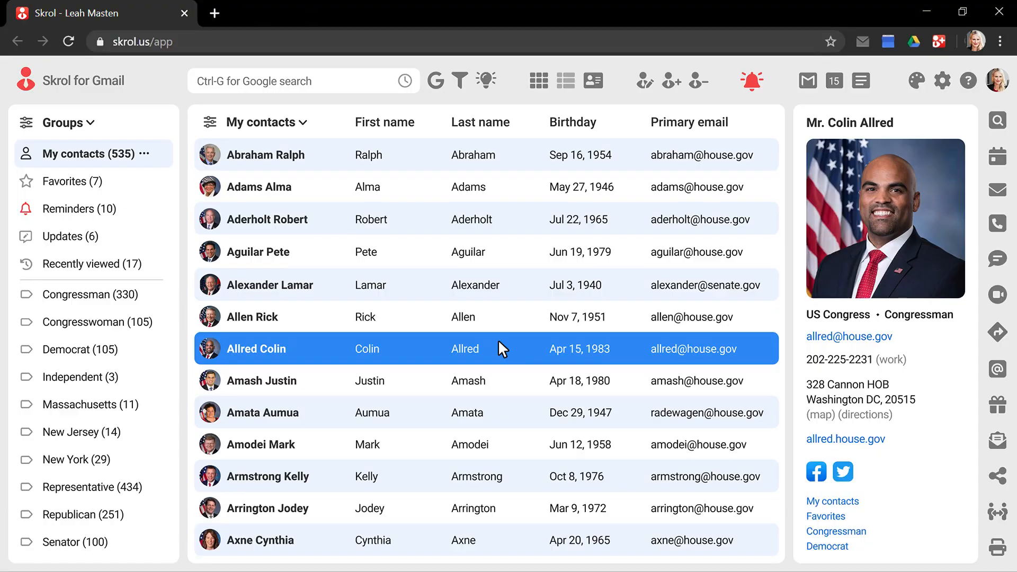
On the congressman's website About page, select the District Office address, phone and fax.
left_click(837, 440)
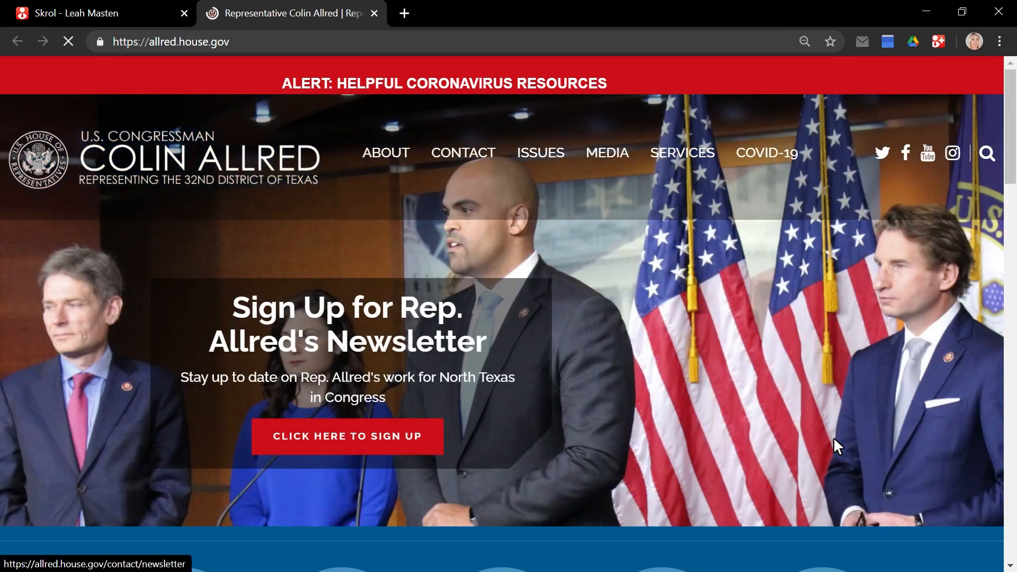
left_click(384, 153)
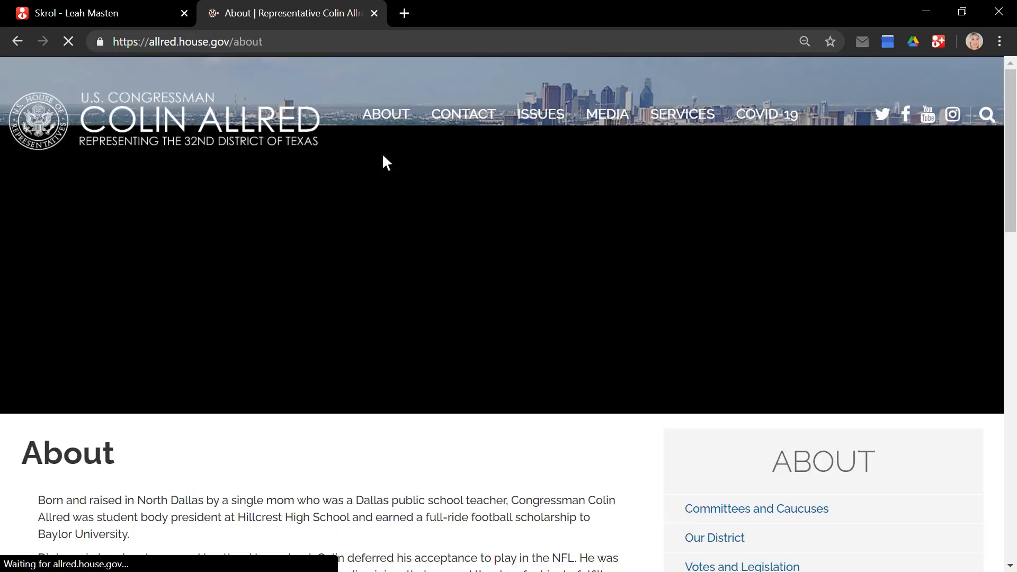
scroll(384, 162, "down", 15)
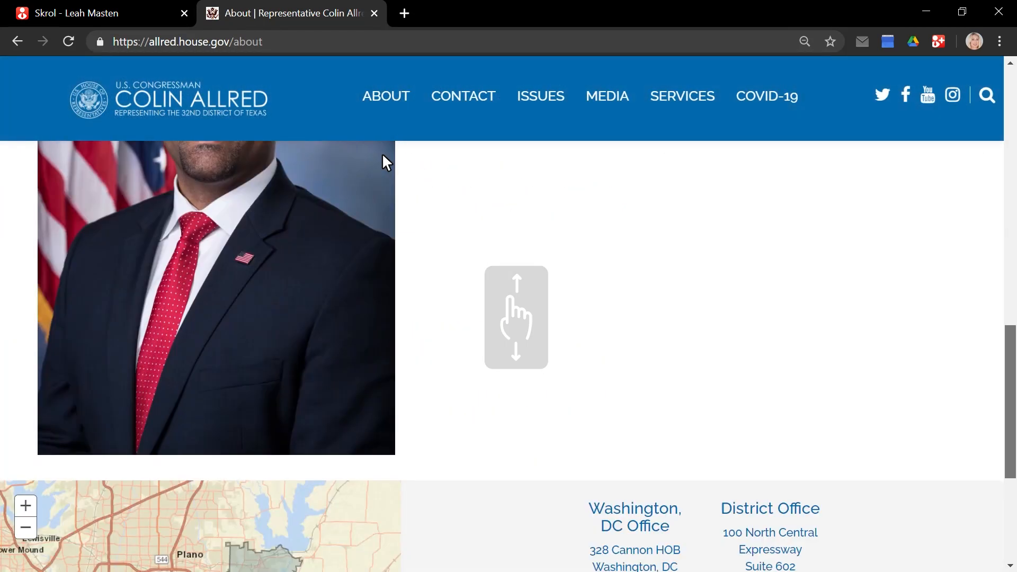
scroll(383, 158, "down", 3)
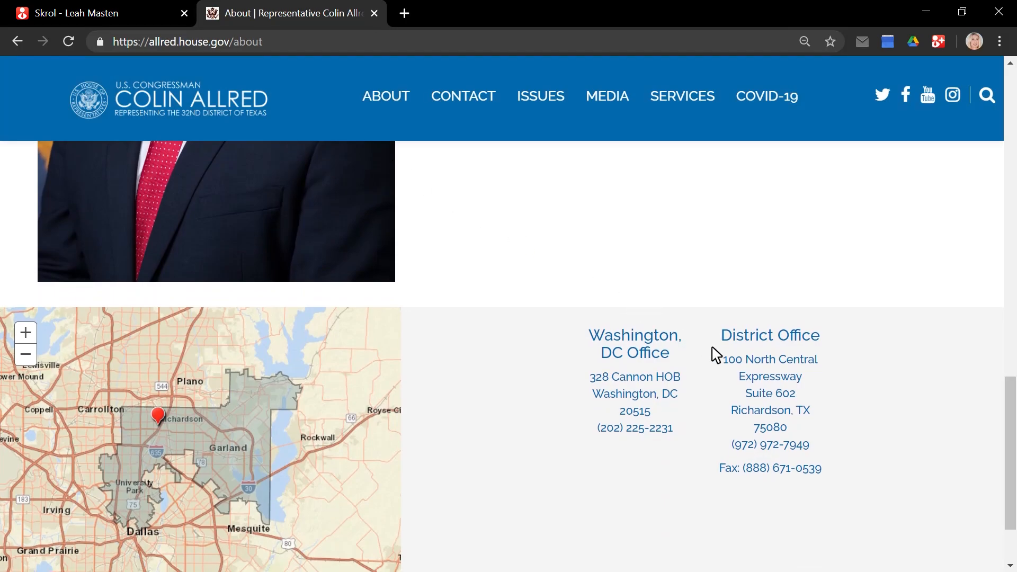
left_click_drag(712, 349, 826, 476)
Update the current Skrol contact from the selected District Office text.
right_click(827, 476)
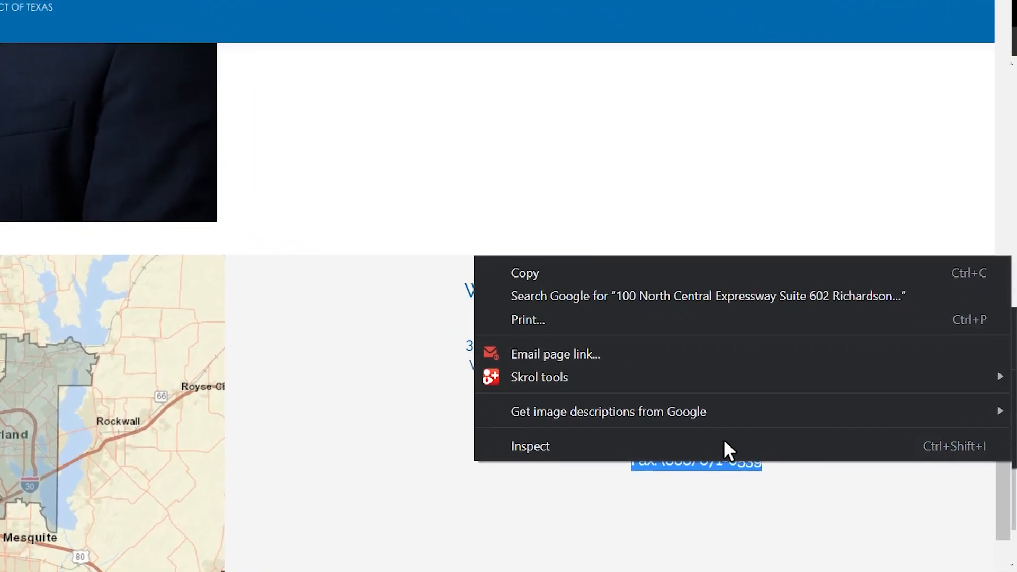
mouse_move(719, 405)
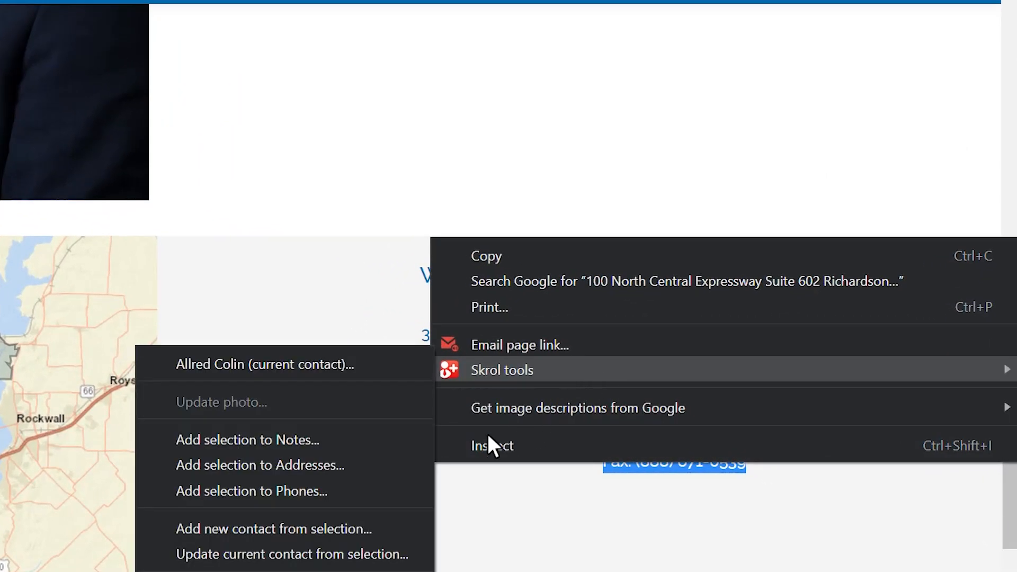
left_click(281, 554)
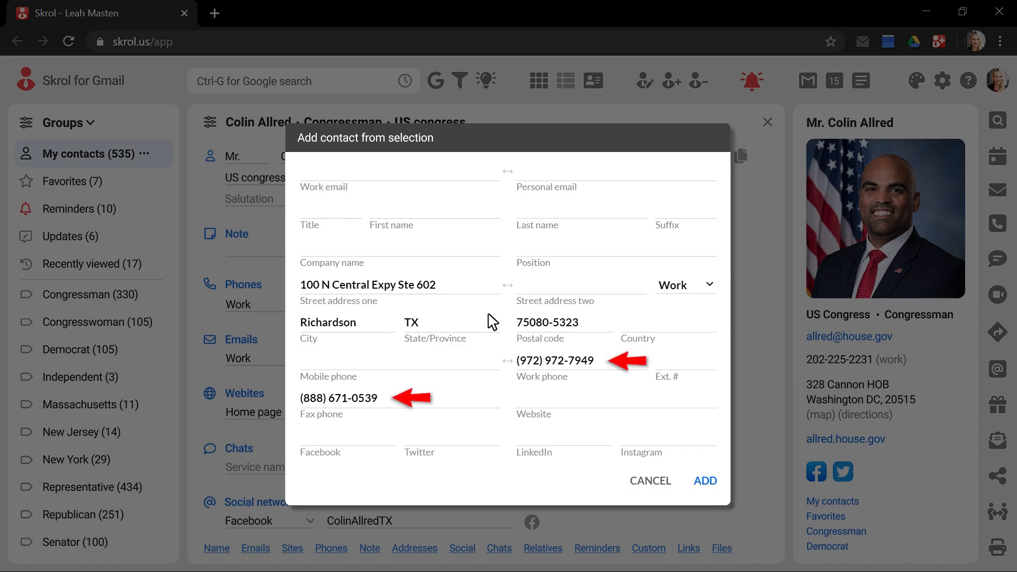
Save the district office fax and work phone to the contact and review the phones.
left_click(706, 482)
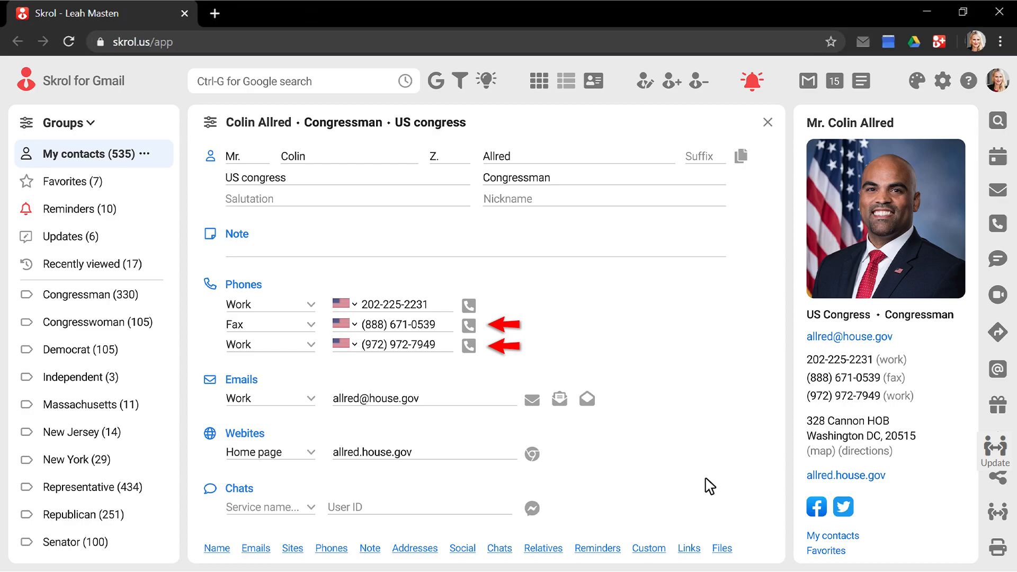
scroll(710, 487, "down", 9)
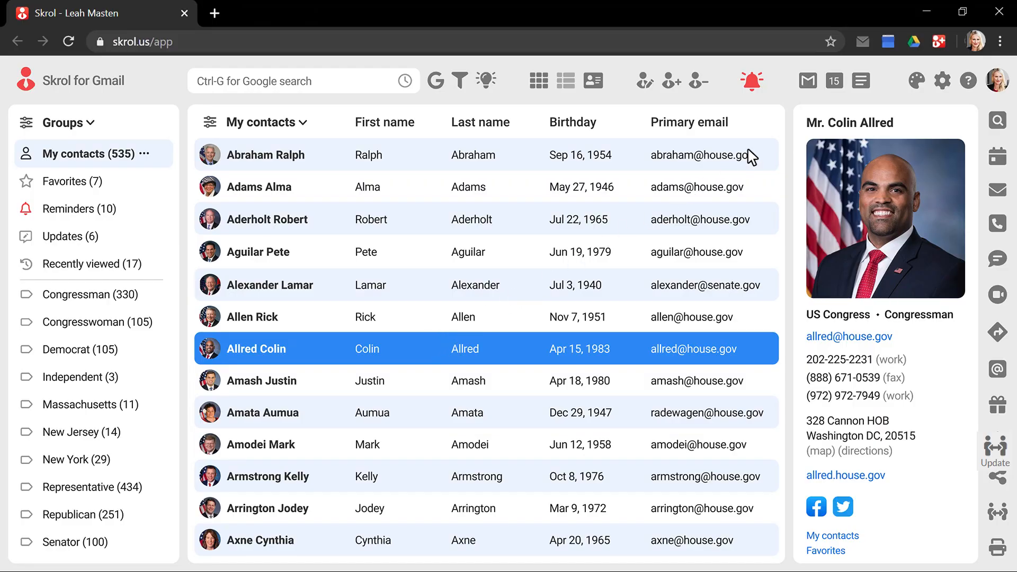
left_click(864, 83)
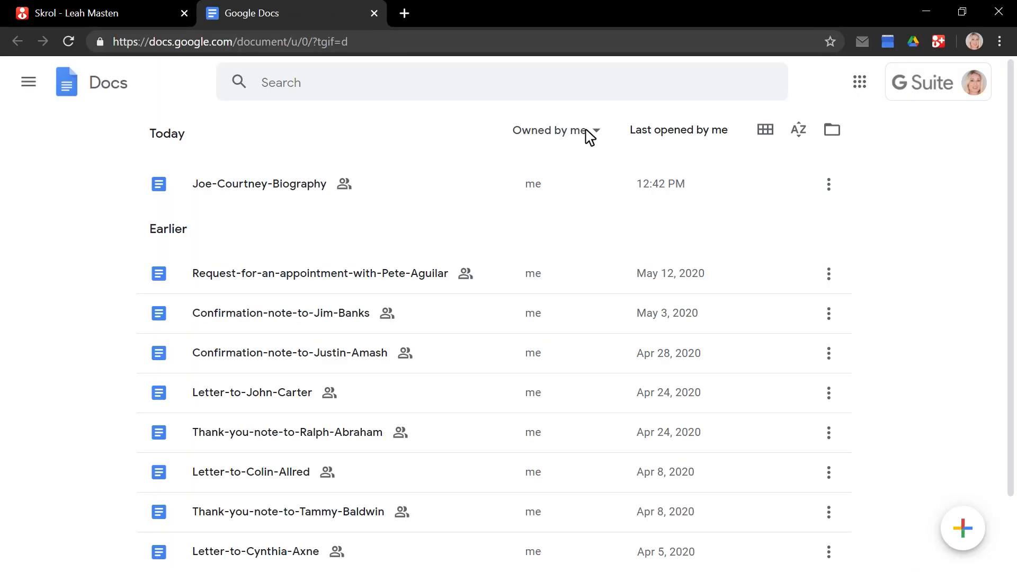
Copy the photo and contact table from Joe-Courtney-Biography, then return to Skrol.
left_click(276, 192)
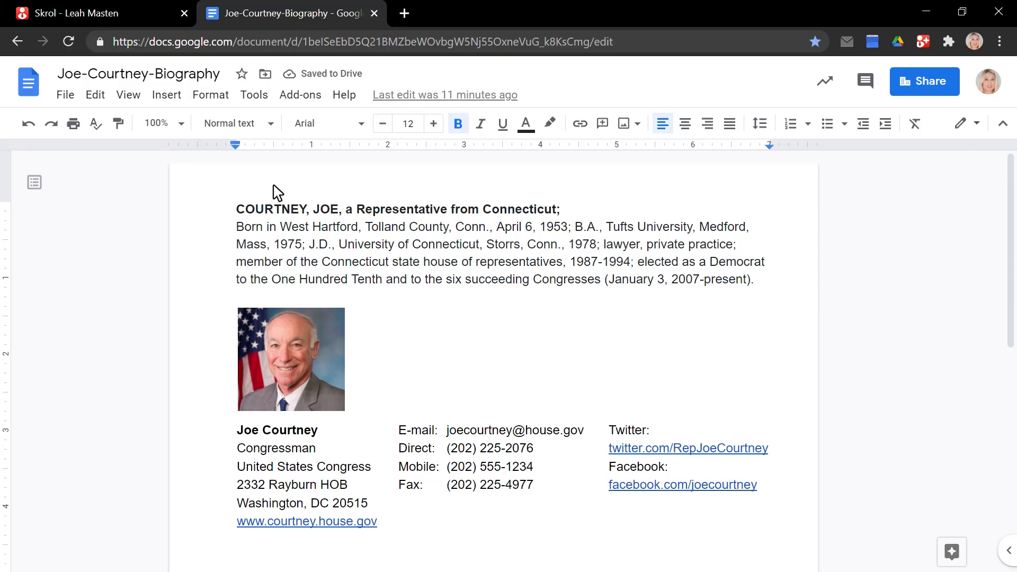
left_click_drag(227, 297, 391, 532)
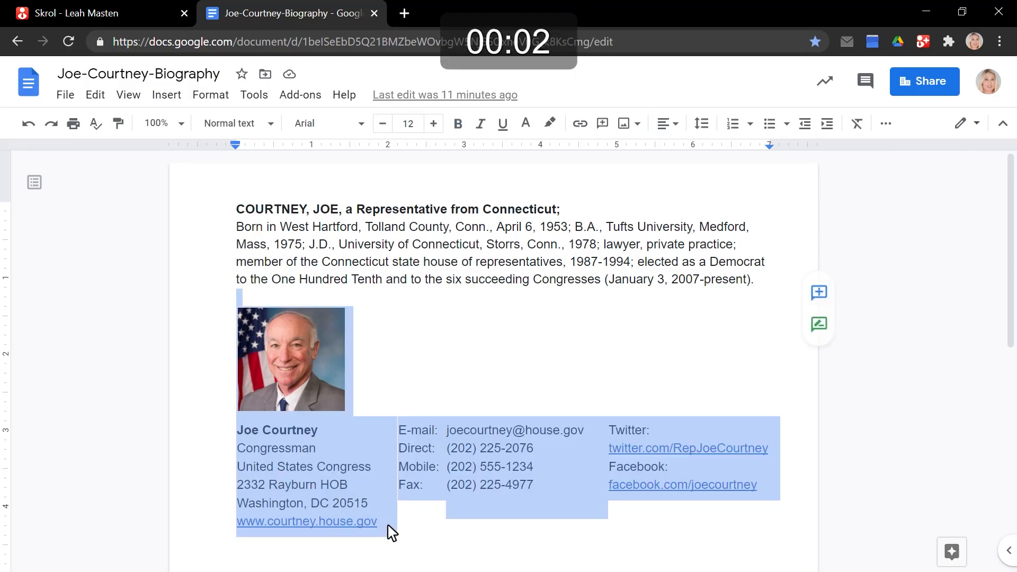
right_click(390, 531)
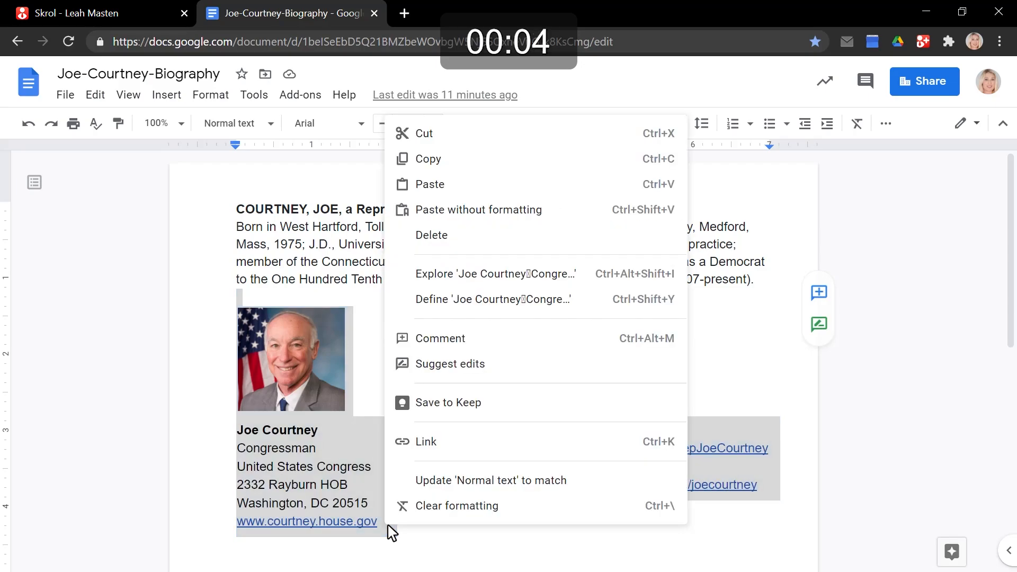
left_click(466, 161)
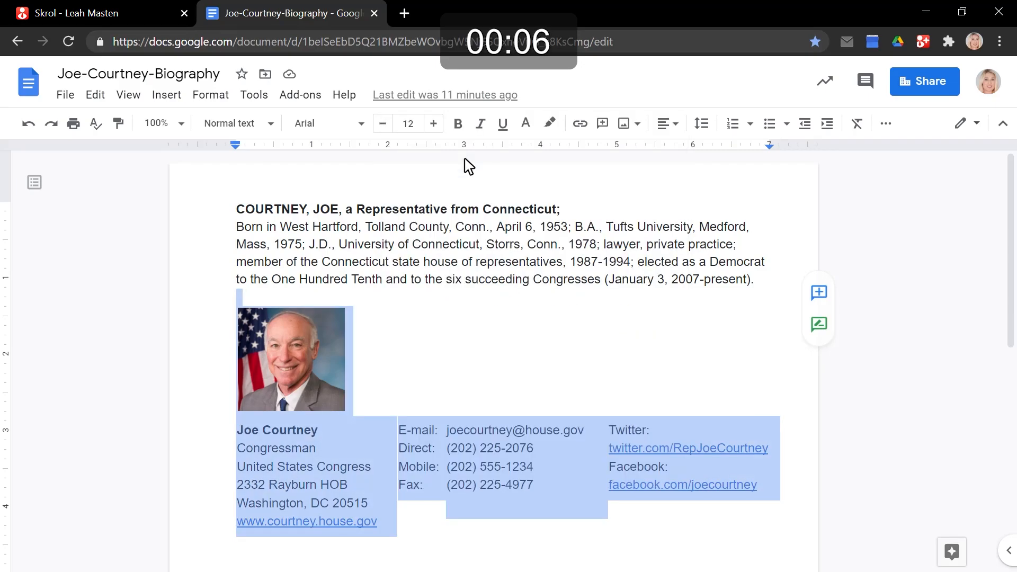
left_click(85, 12)
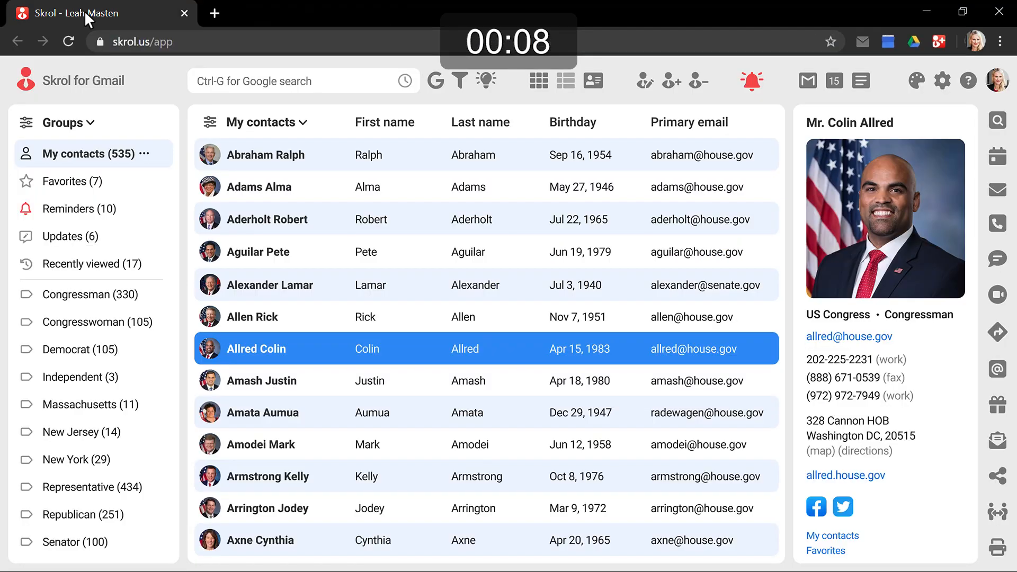
Add the congressman from pasted clipboard details, with company set to United States Congress.
left_click(670, 81)
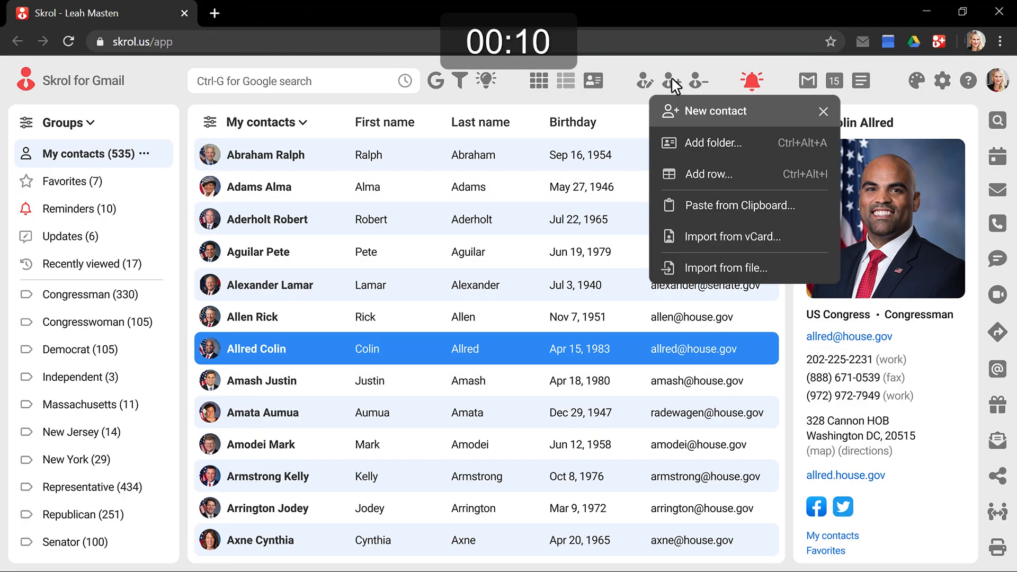
left_click(713, 205)
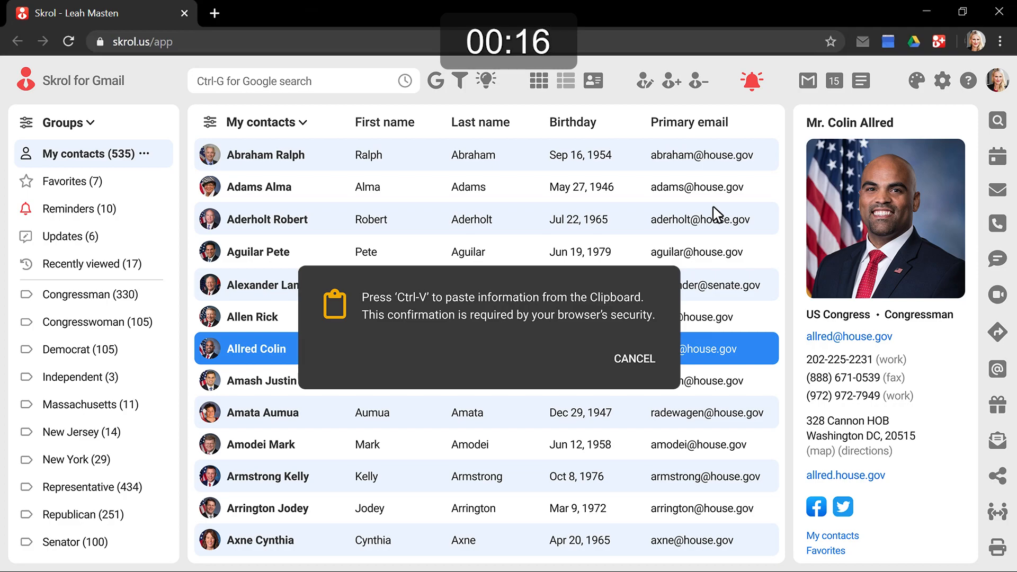
key("ctrl+v")
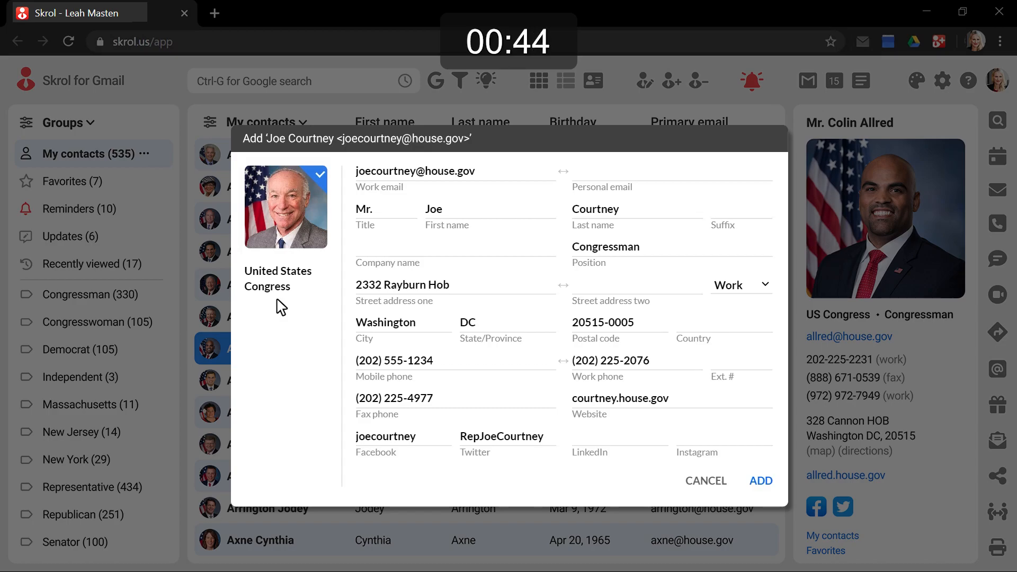
left_click_drag(277, 286, 421, 259)
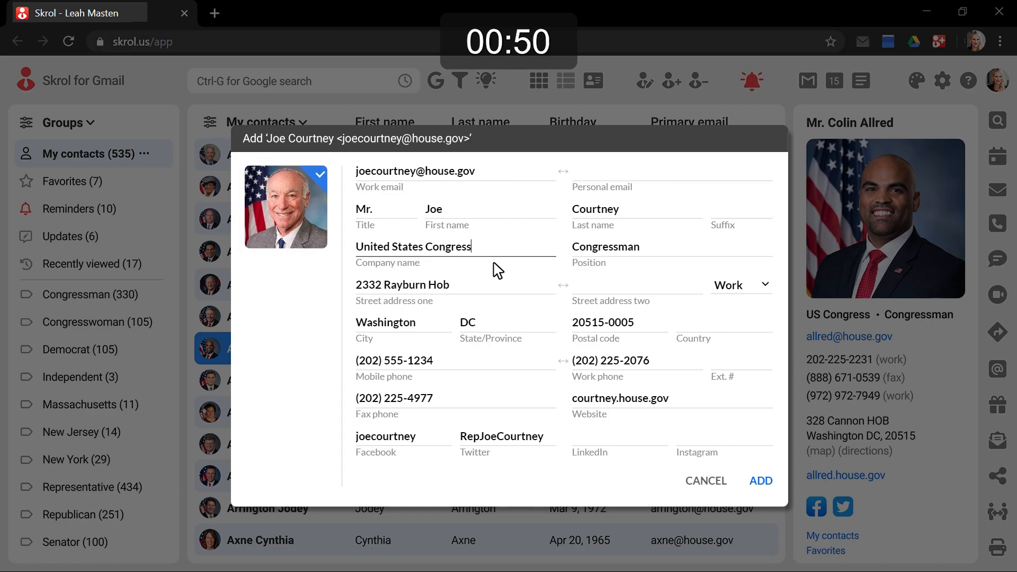
left_click(764, 482)
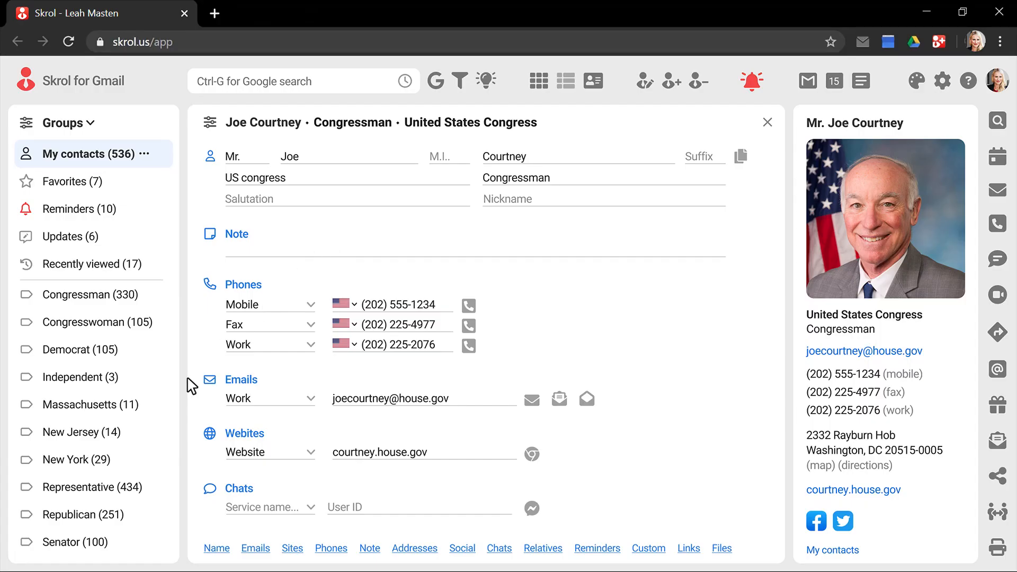
Import the senator's vCard from the Contacts folder and add her to the Senator and Democrat groups.
left_click(76, 562)
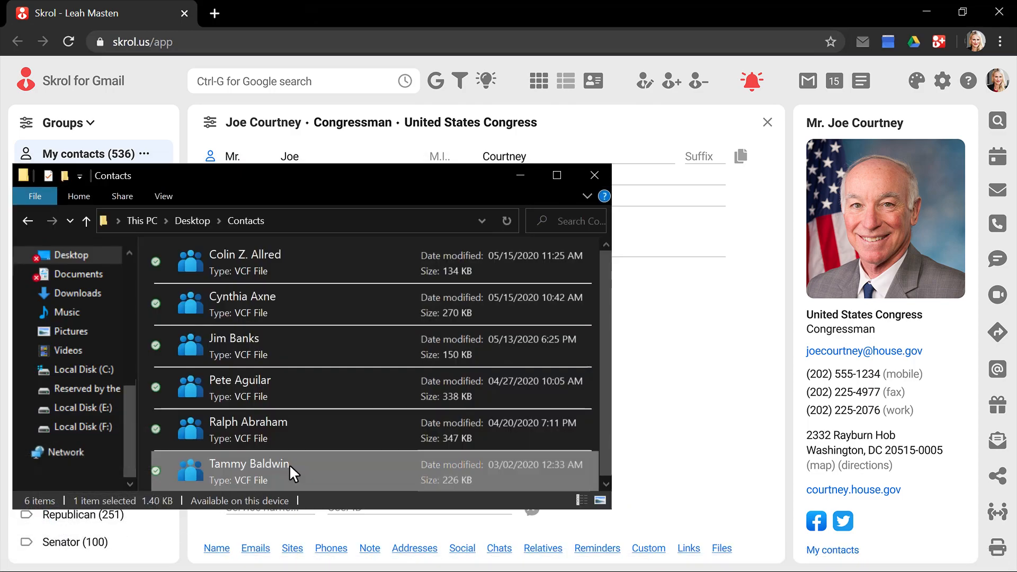
left_click_drag(289, 464, 688, 389)
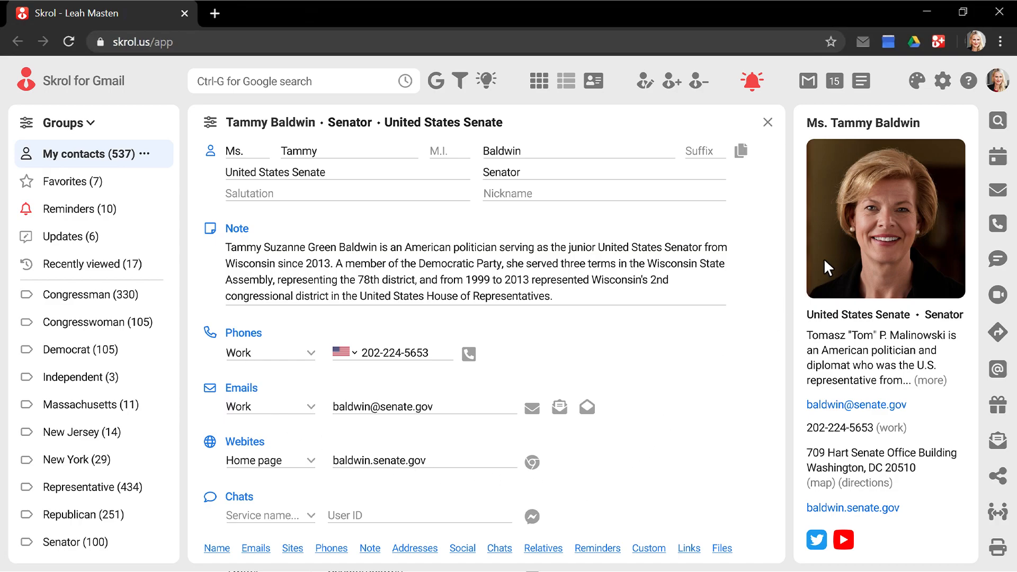
scroll(740, 218, "down", 6)
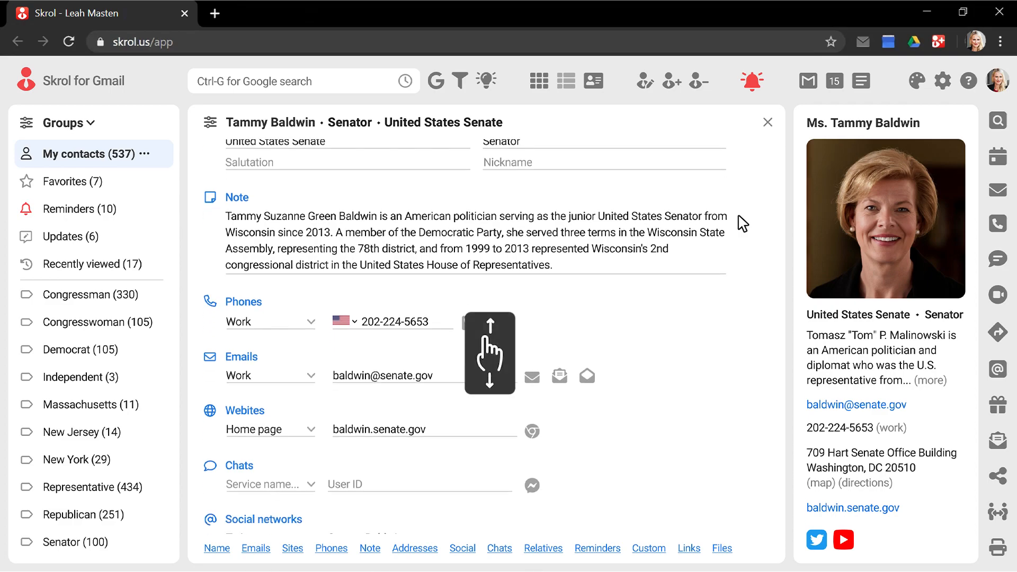
scroll(742, 223, "down", 8)
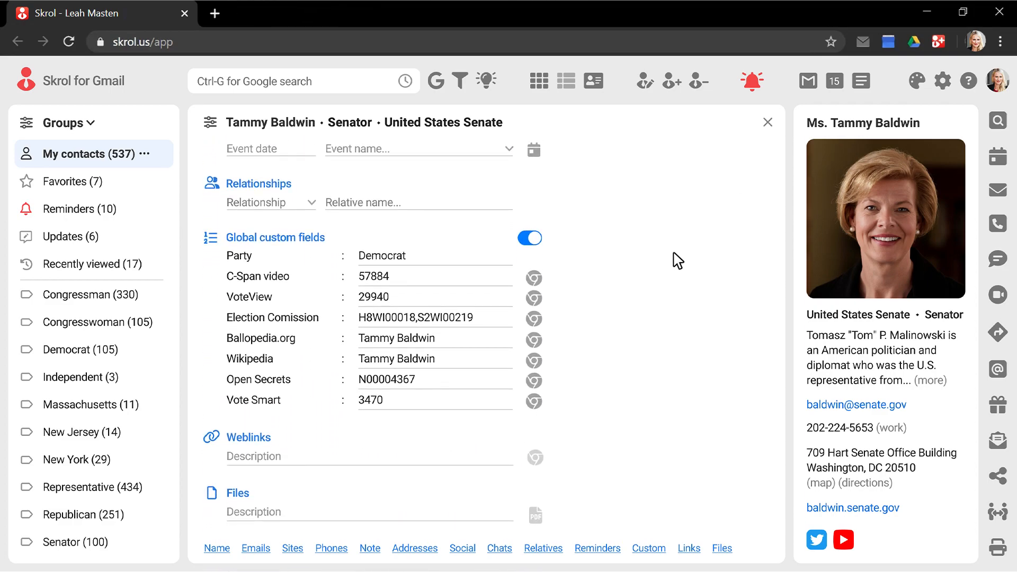
left_click(164, 543)
left_click(165, 355)
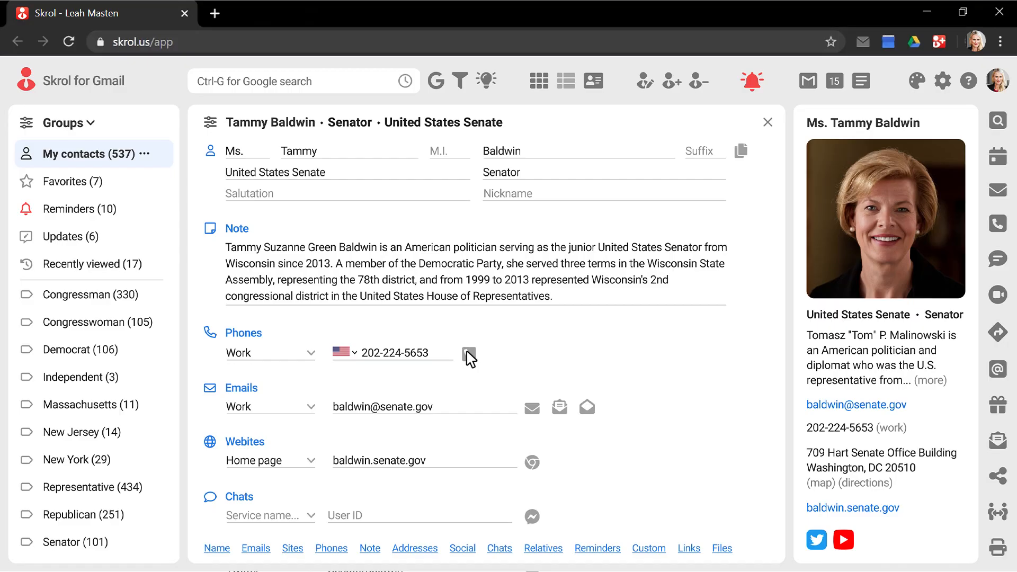
Search Facebook for the senator from her contact's social sites 'Find on...' list.
left_click(996, 375)
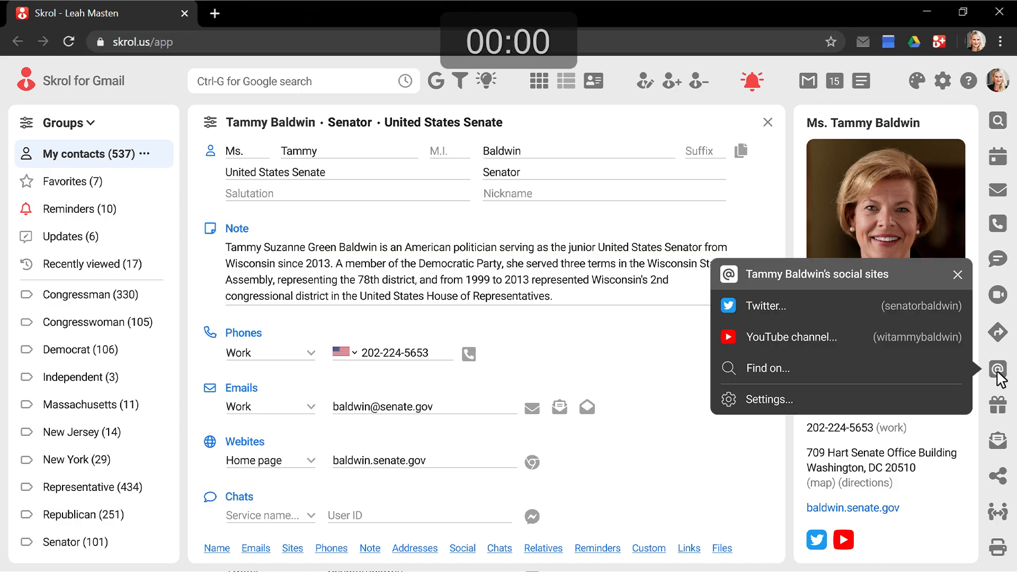
left_click(781, 368)
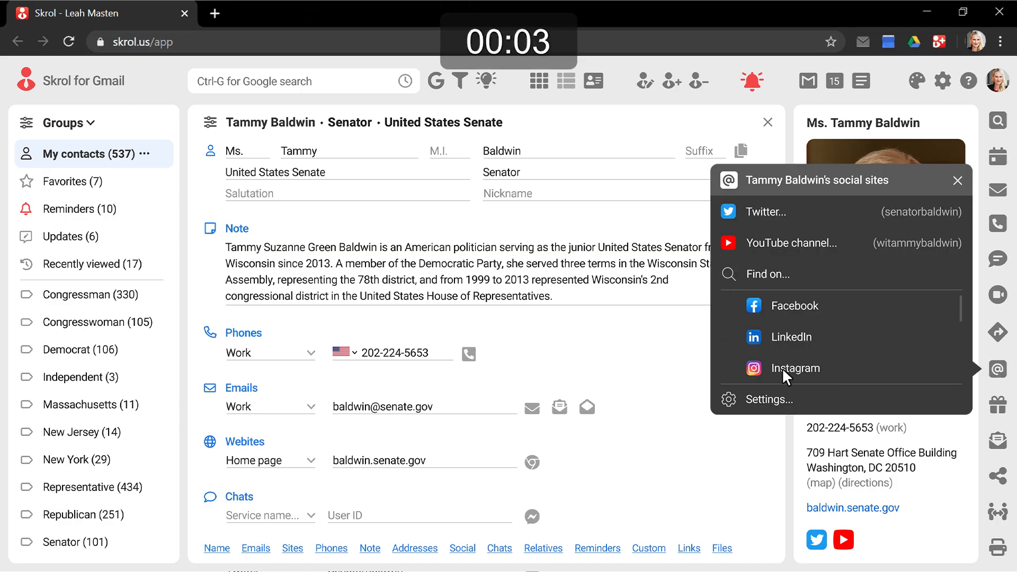
left_click(808, 307)
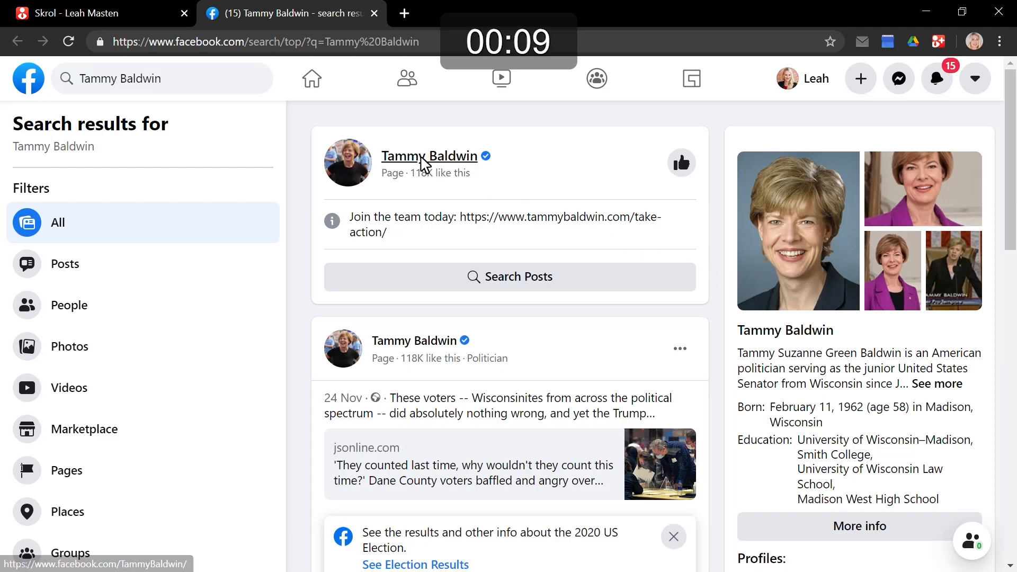
Link the senator's official Facebook page to her contact using the Skrol extension.
left_click(421, 158)
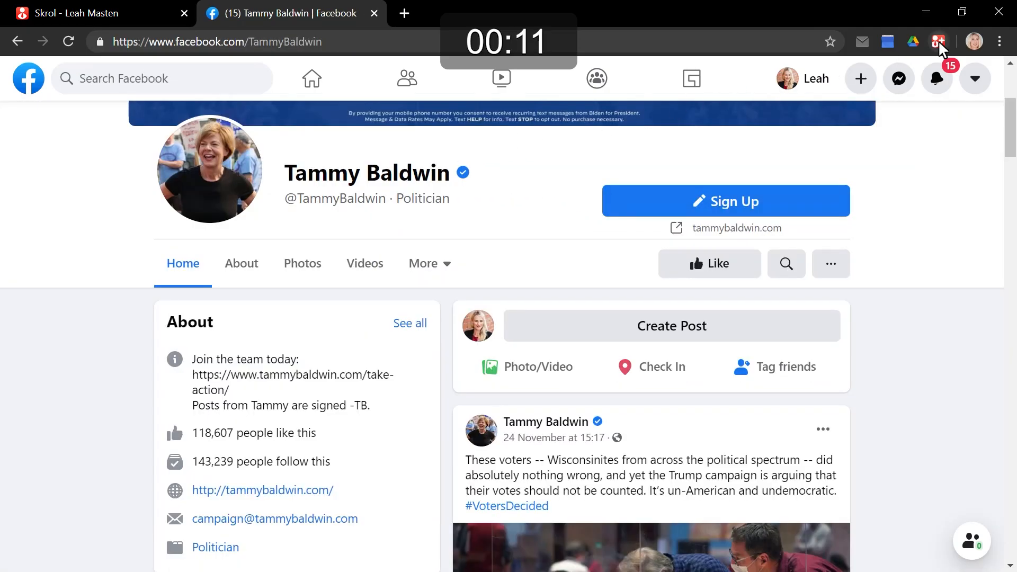
left_click(938, 41)
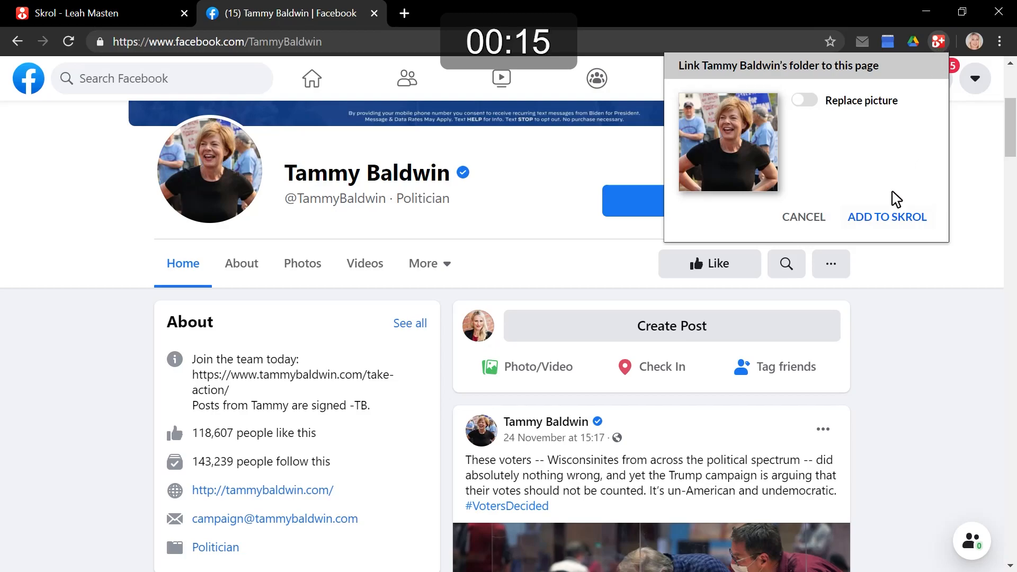
left_click(885, 217)
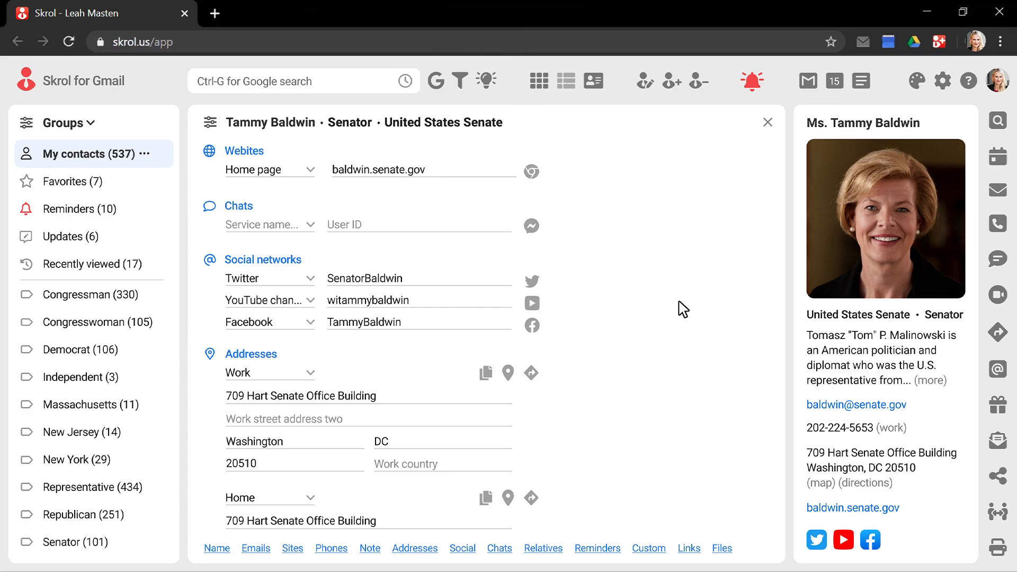
Open the senator's Facebook page from the Facebook icon in her contact panel.
left_click(869, 543)
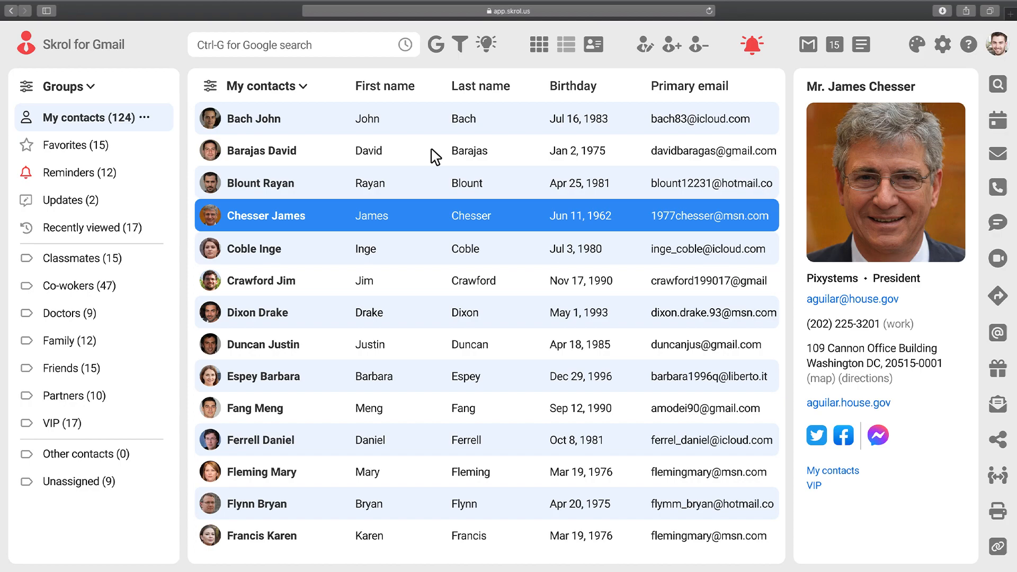
Create the contact's QR code vCard with Relations and Notes included, and put it into an email.
key("ctrl+i")
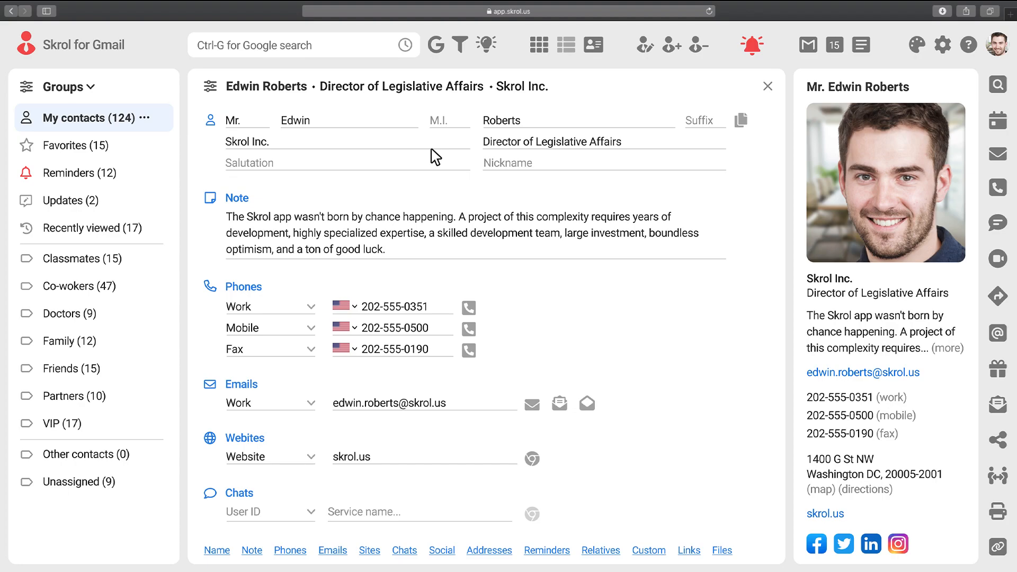
left_click(999, 440)
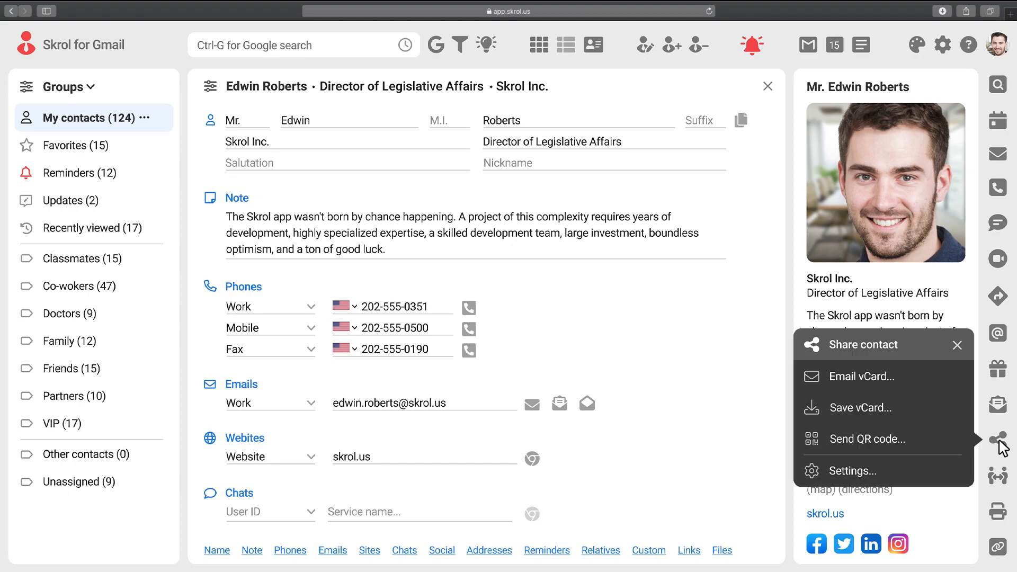
left_click(878, 438)
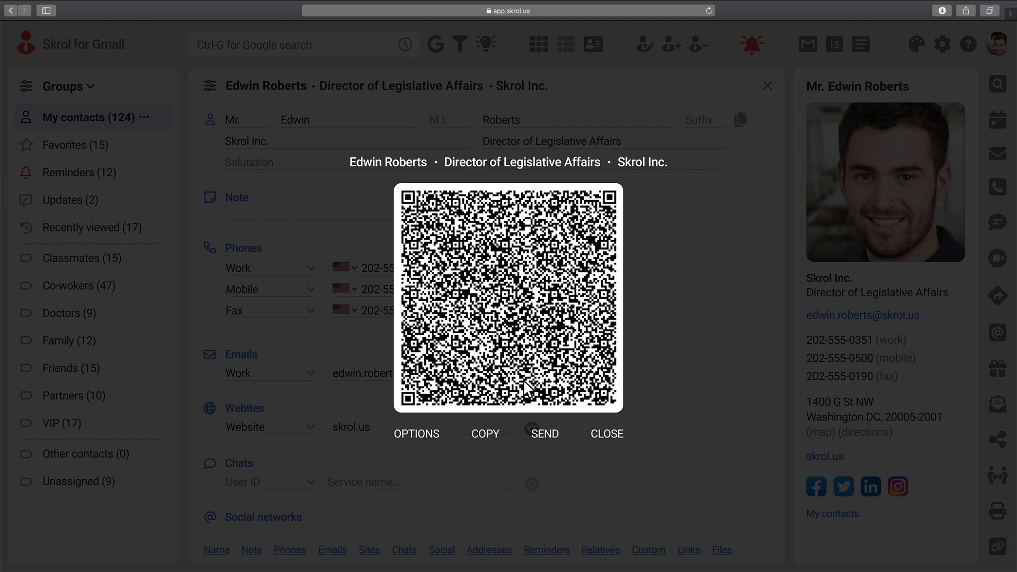
left_click(415, 435)
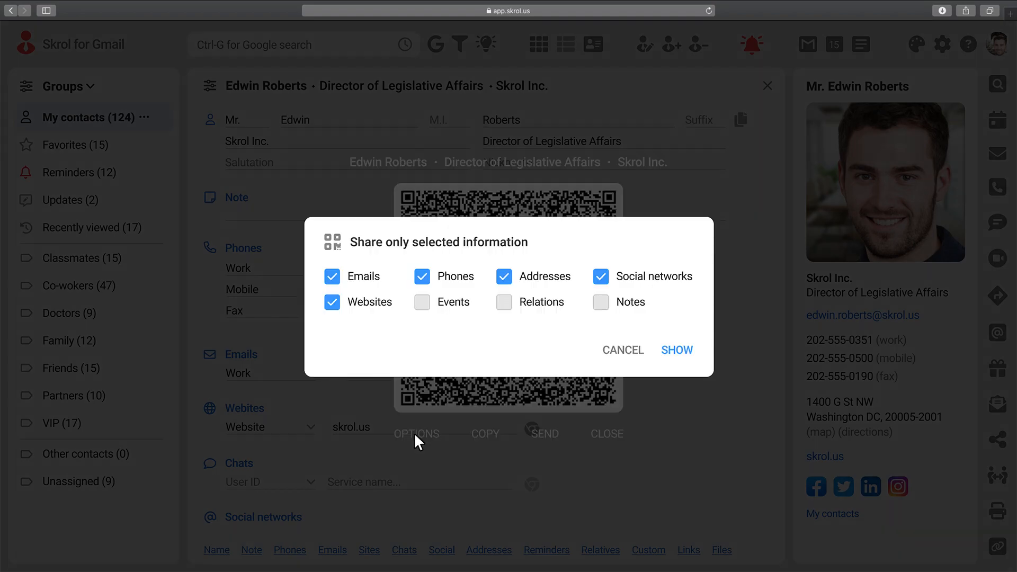
left_click(506, 307)
left_click(602, 311)
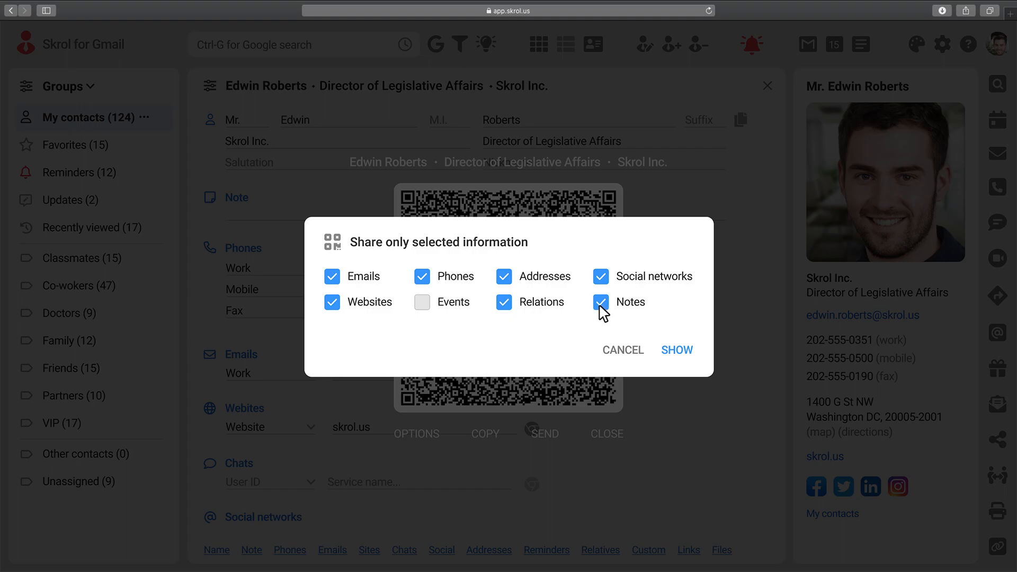
left_click(677, 352)
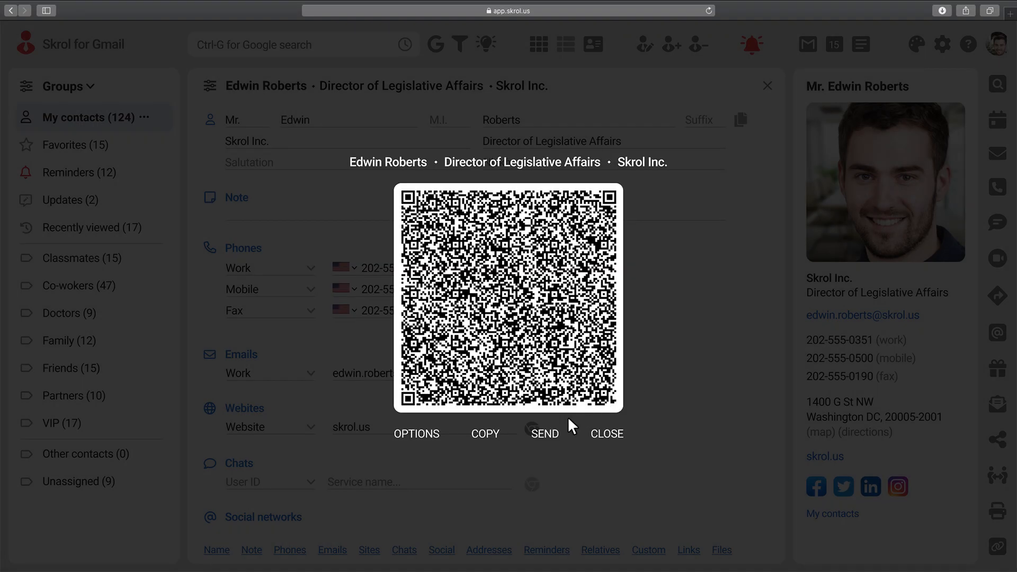
left_click(542, 434)
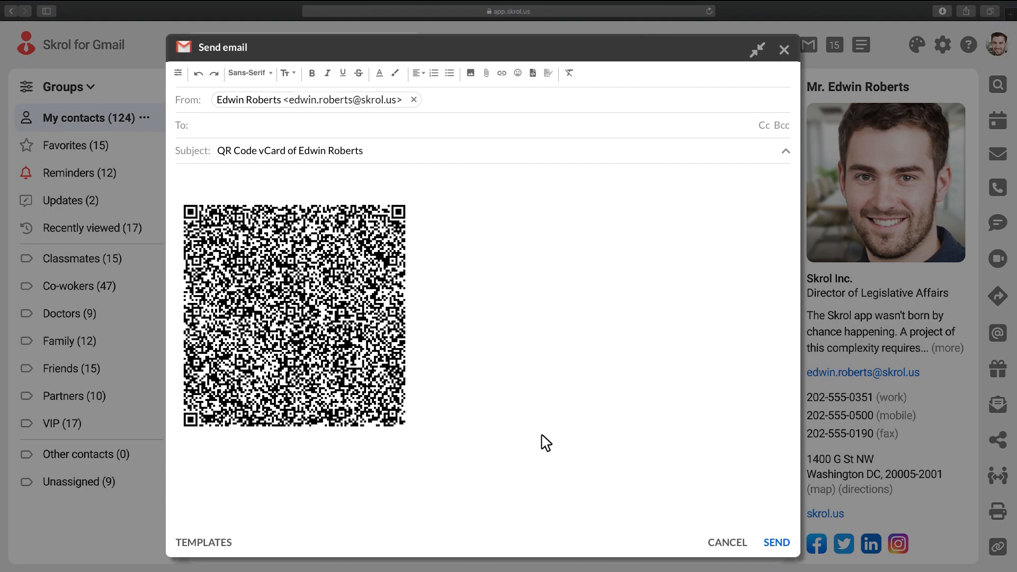
Address the email to the recipient, add the greeting 'here is the information you've requested!', and send it.
left_click(317, 132)
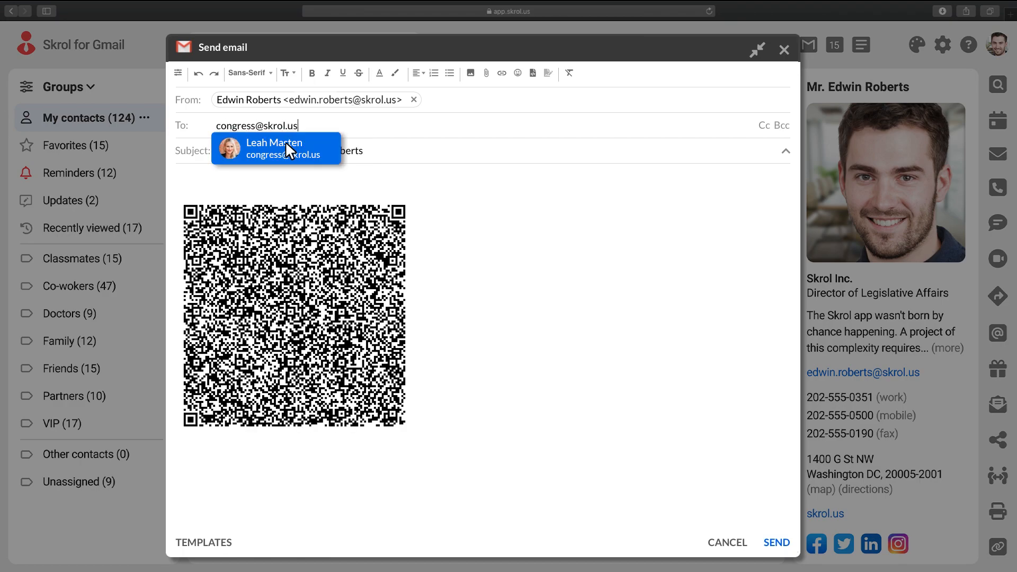
left_click(283, 153)
left_click(209, 190)
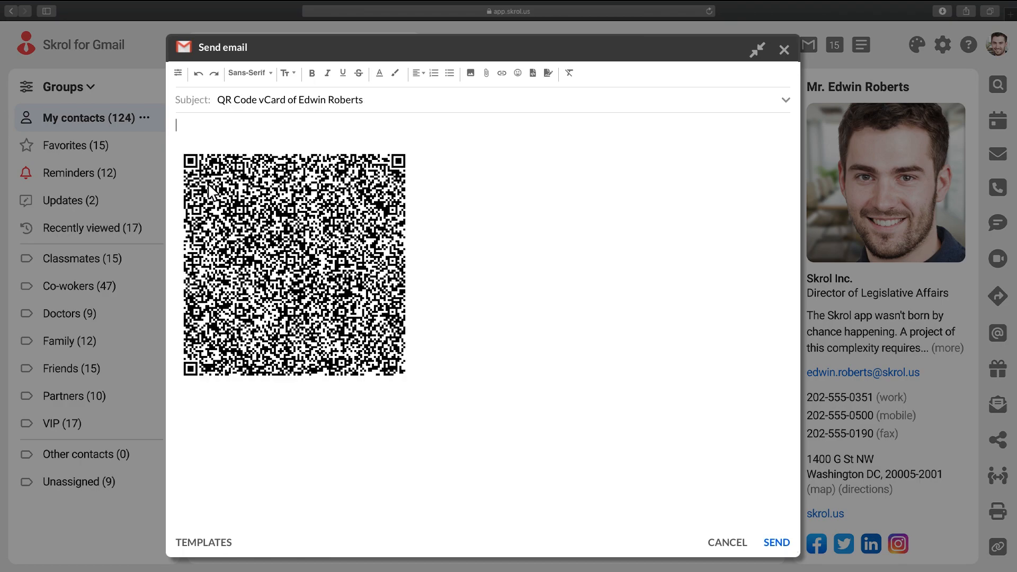
type("Hi Leah, here is the information you've requested!")
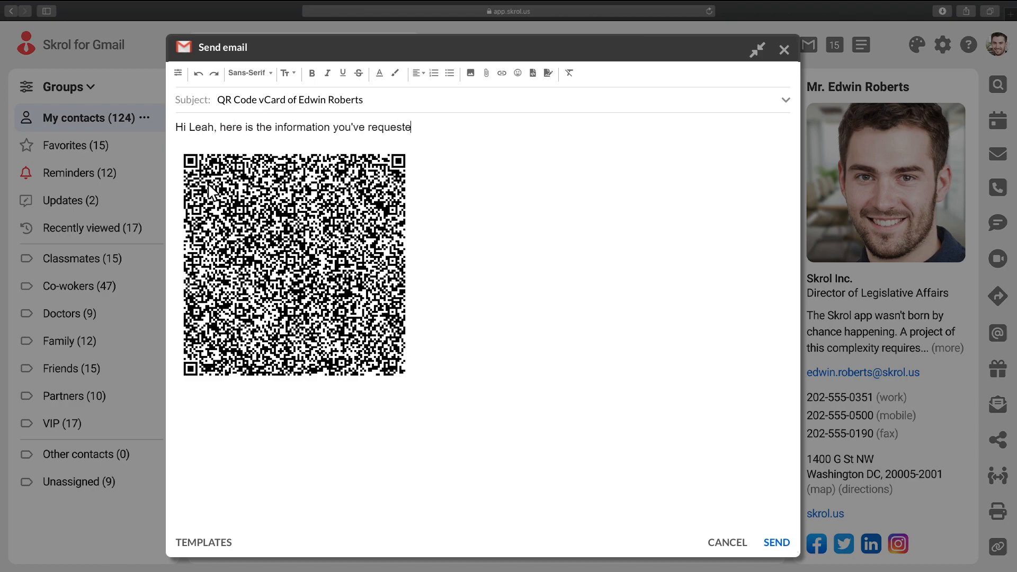
left_click(777, 543)
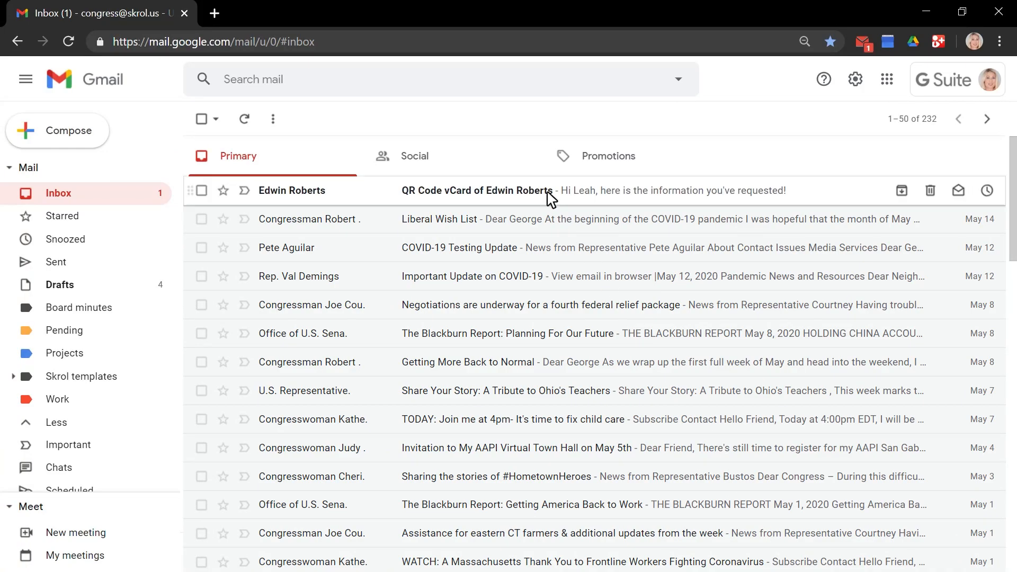
Open the received 'QR Code vCard' email in the Gmail Primary inbox.
left_click(551, 200)
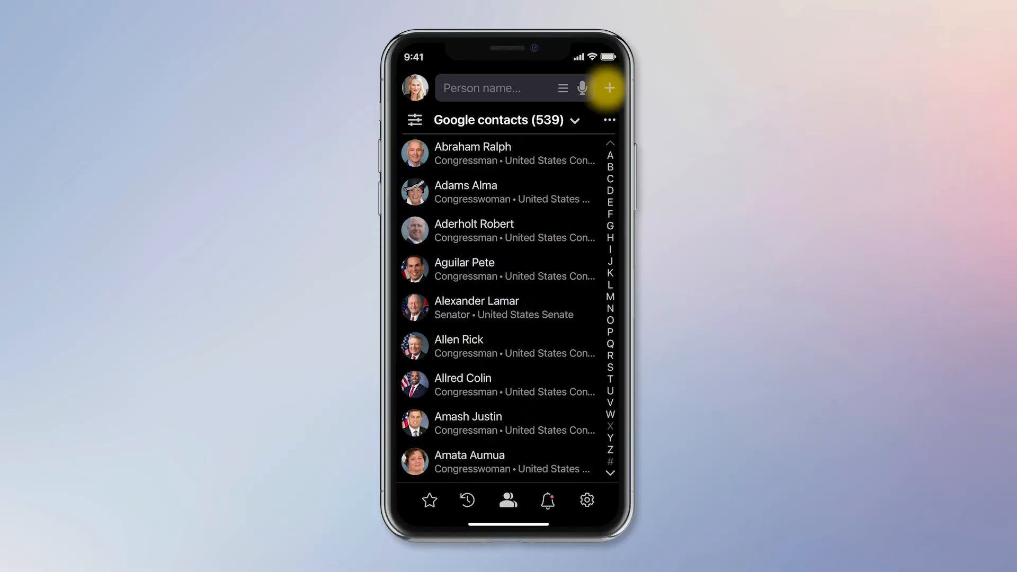
Scan a business card into a new mobile-app contact, save it, and review its phones and address.
left_click(609, 88)
left_click(491, 158)
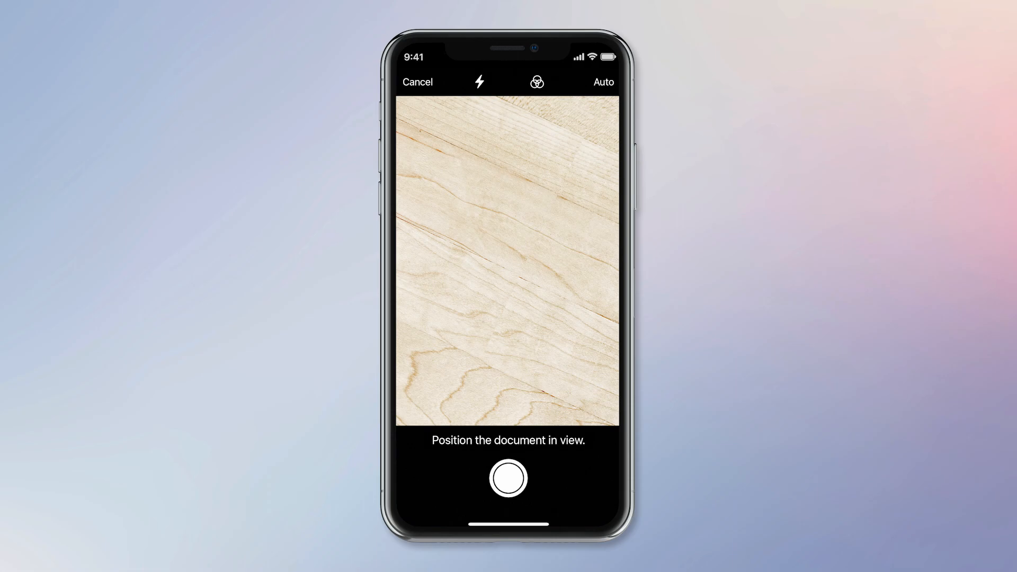
left_click(508, 478)
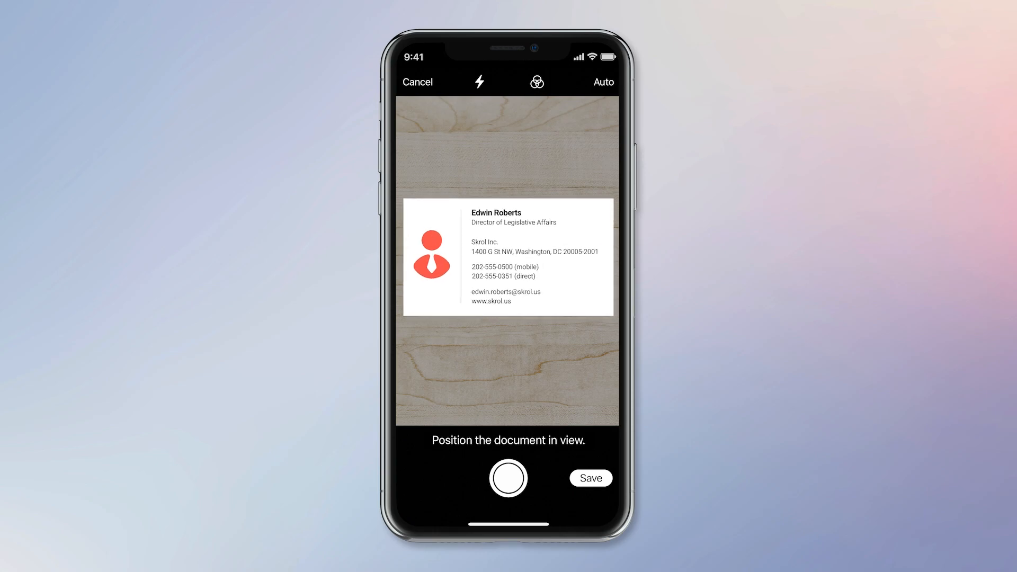
left_click(591, 478)
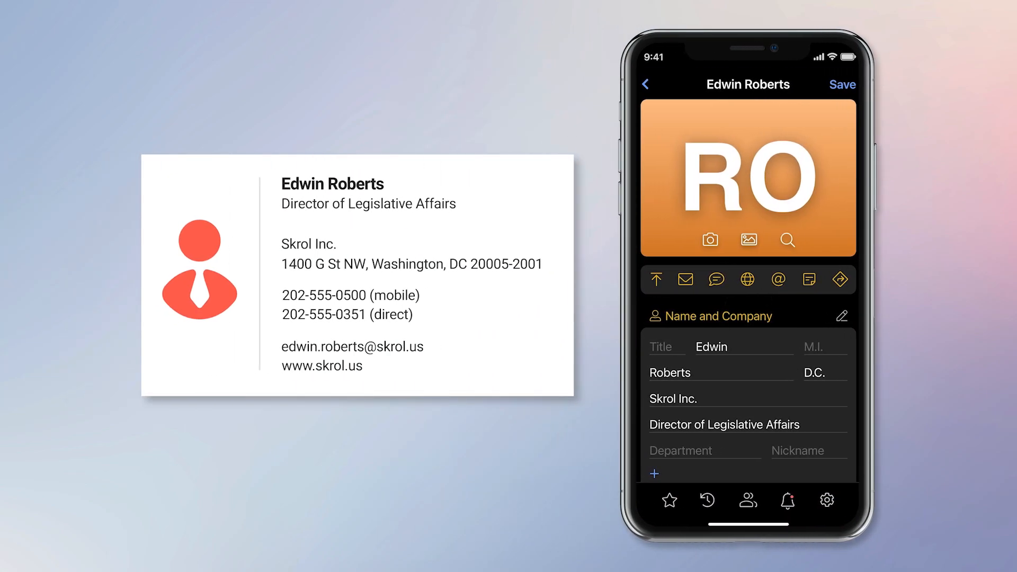
left_click_drag(627, 448, 628, 371)
left_click_drag(750, 369, 749, 304)
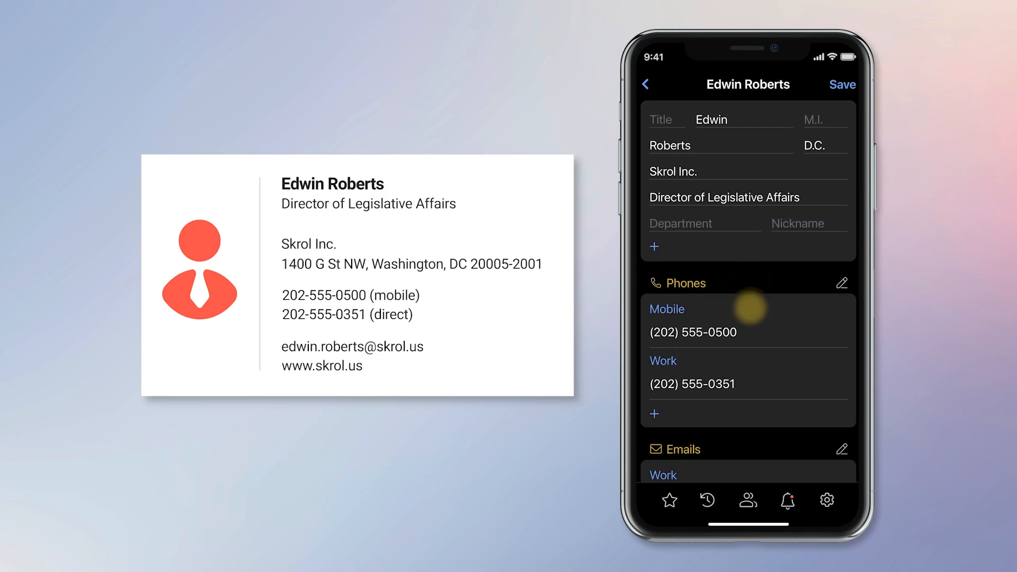